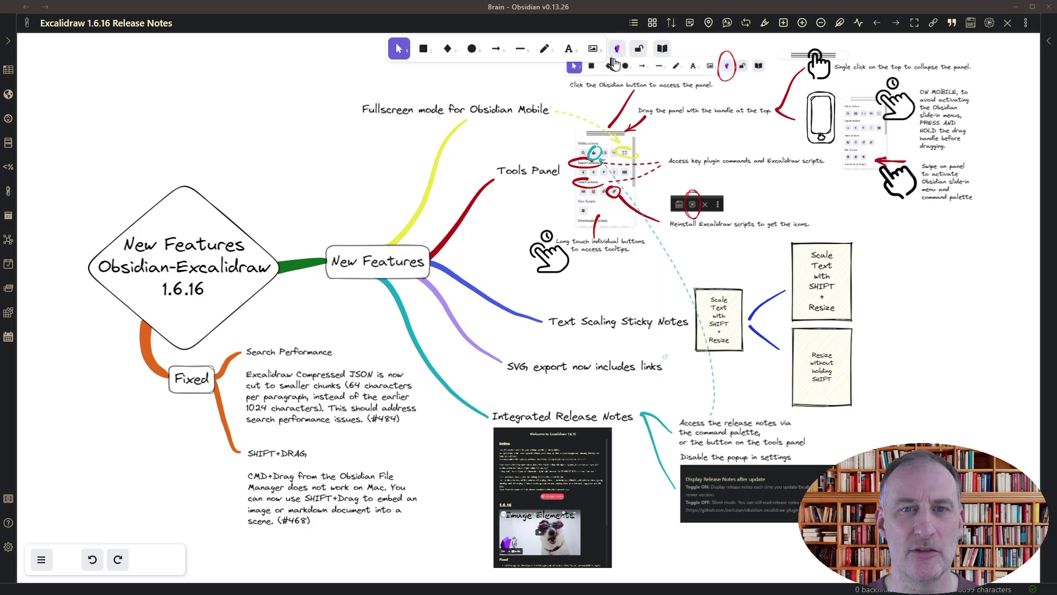
Open the Excalidraw tools panel, park it at the canvas's upper left, and browse its sections
click(617, 51)
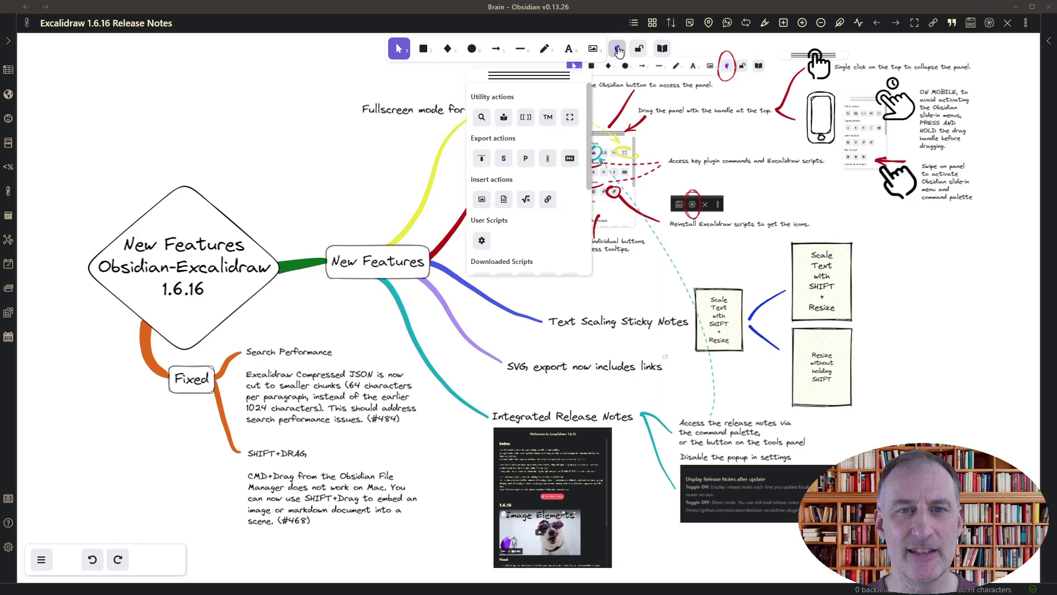
drag(548, 84, 331, 51)
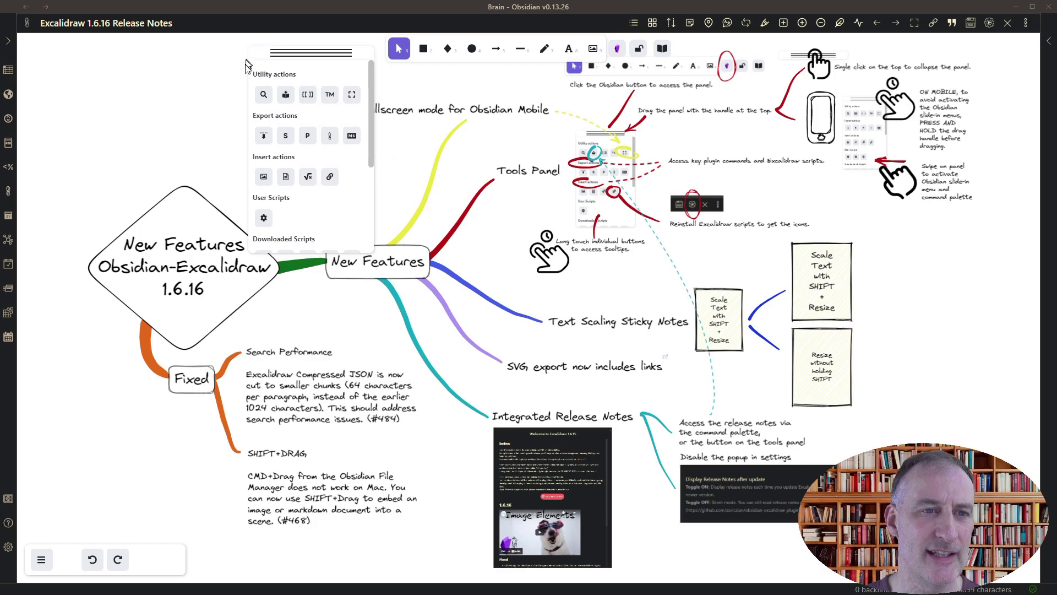
click(1025, 22)
click(762, 144)
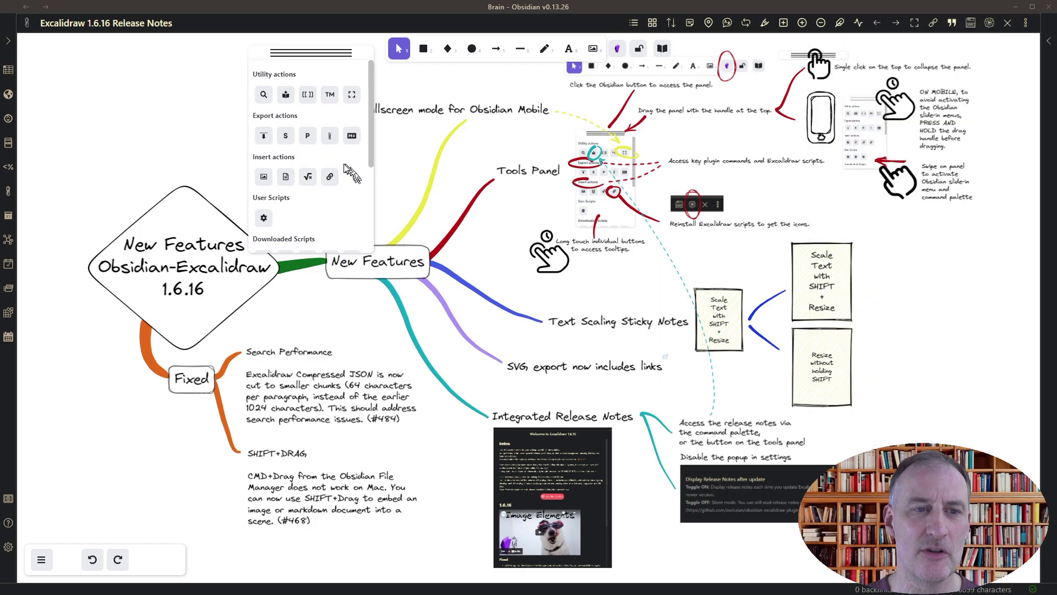
scroll(353, 176, down, 3)
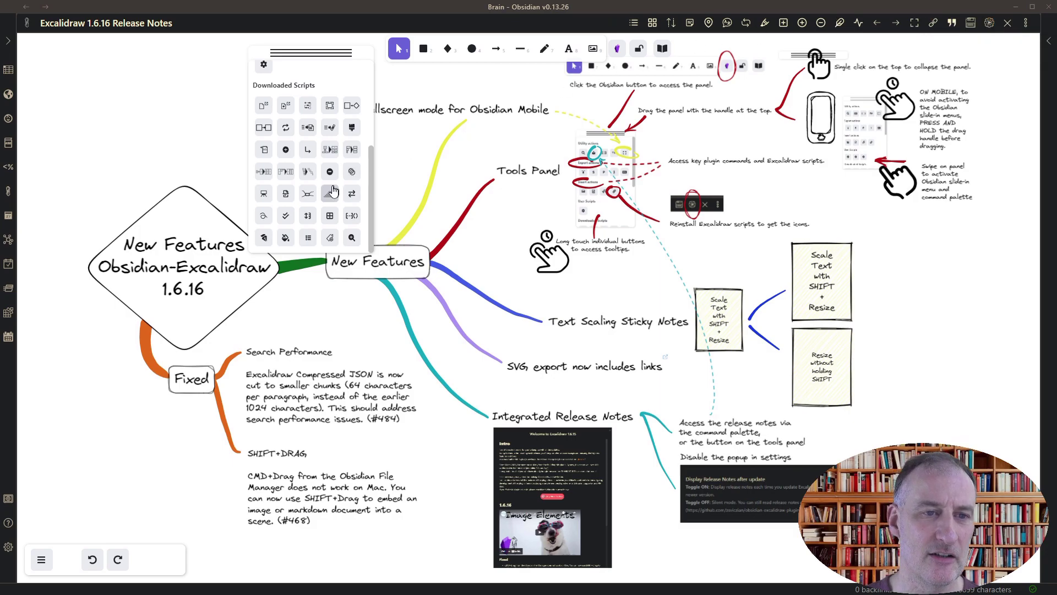
scroll(330, 193, up, 3)
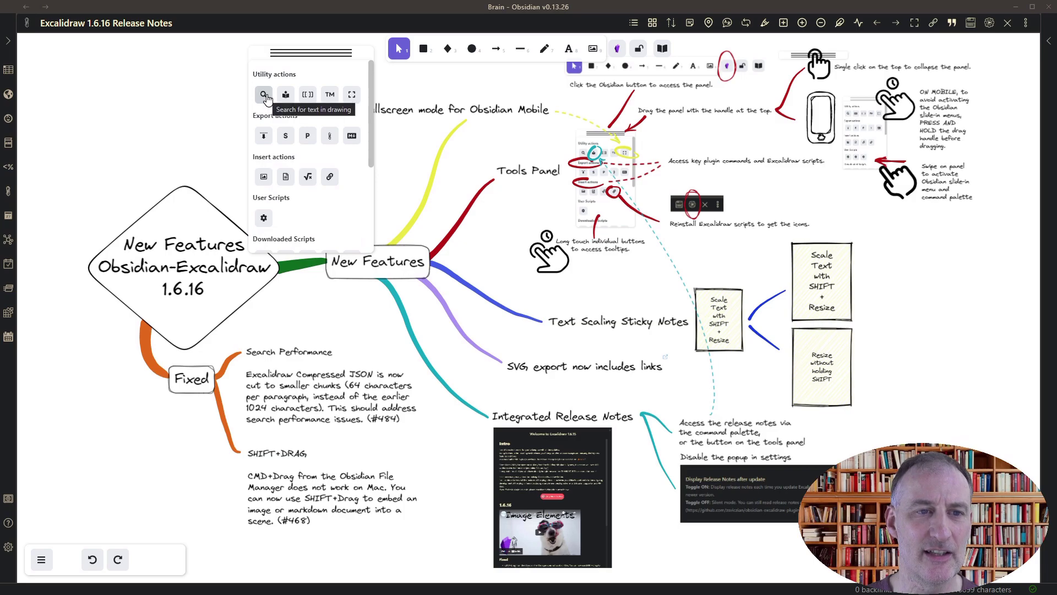
click(264, 95)
text(svg)
key(Return)
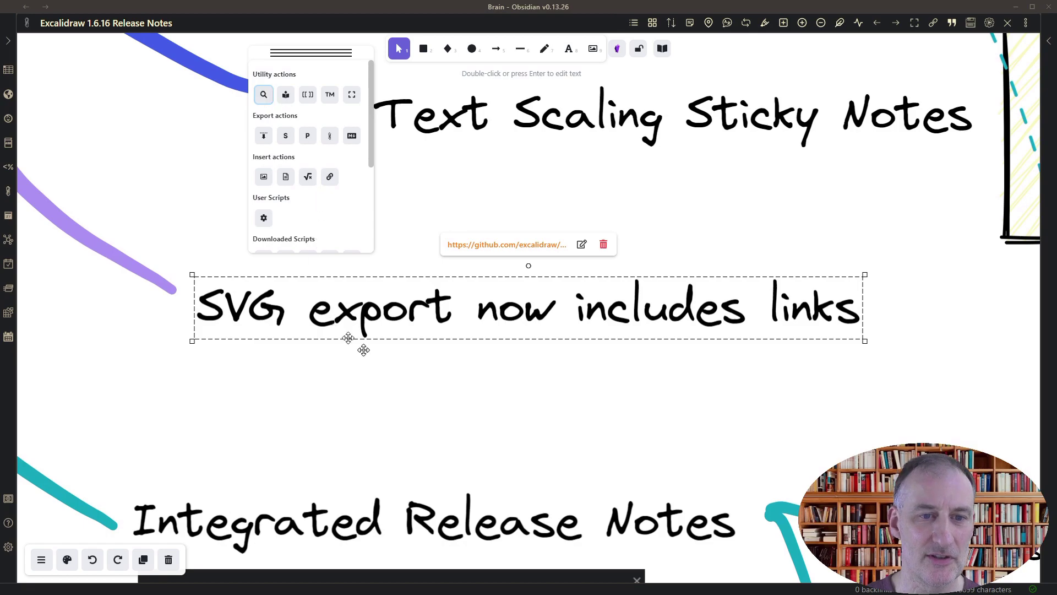
click(441, 413)
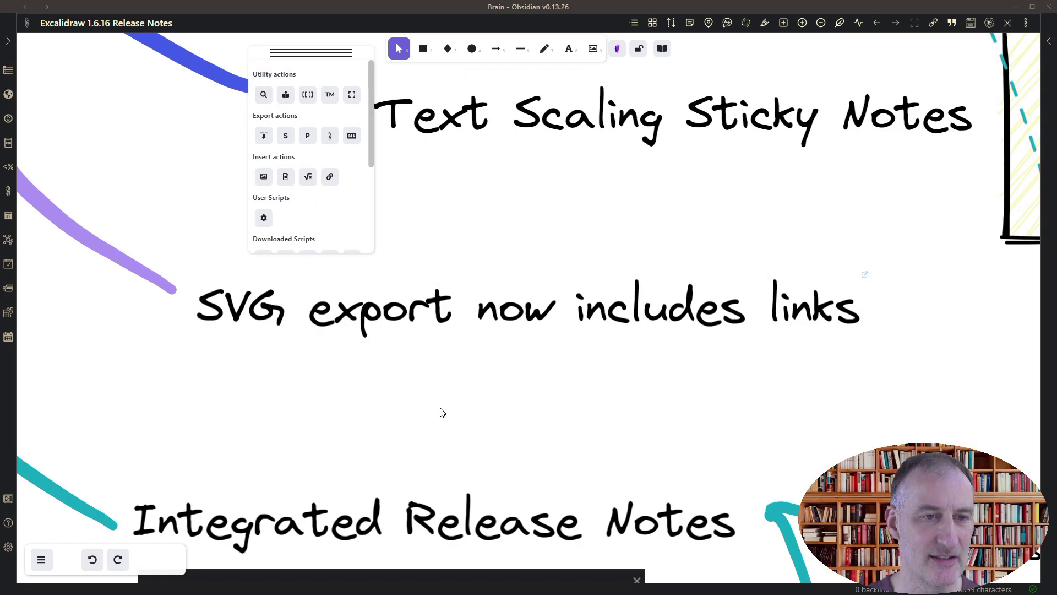
key(shift+1)
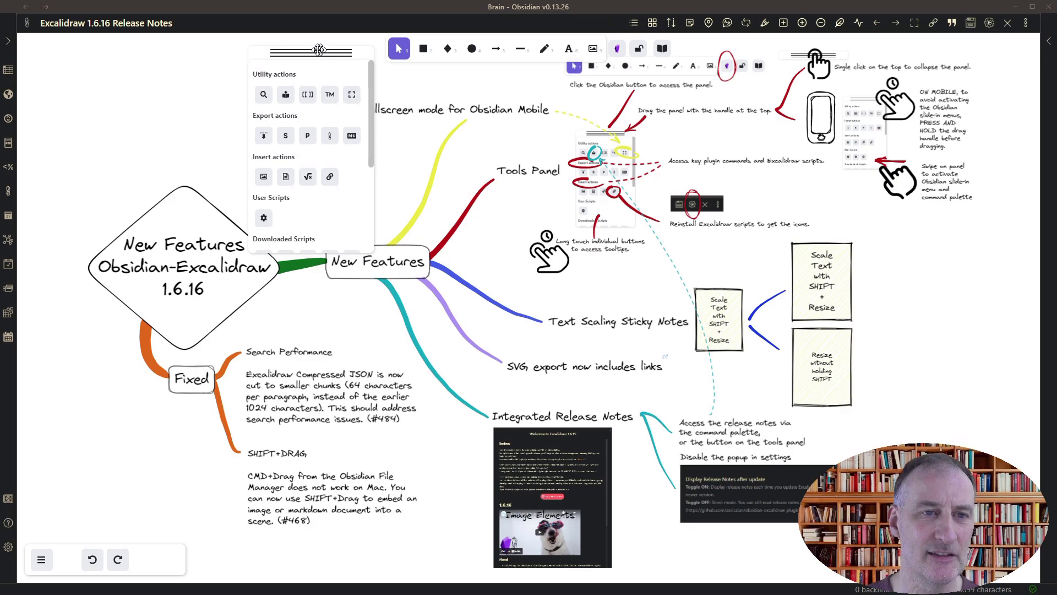
Move the tools panel lower, then collapse, expand and re-collapse it by its handle
drag(303, 53, 311, 128)
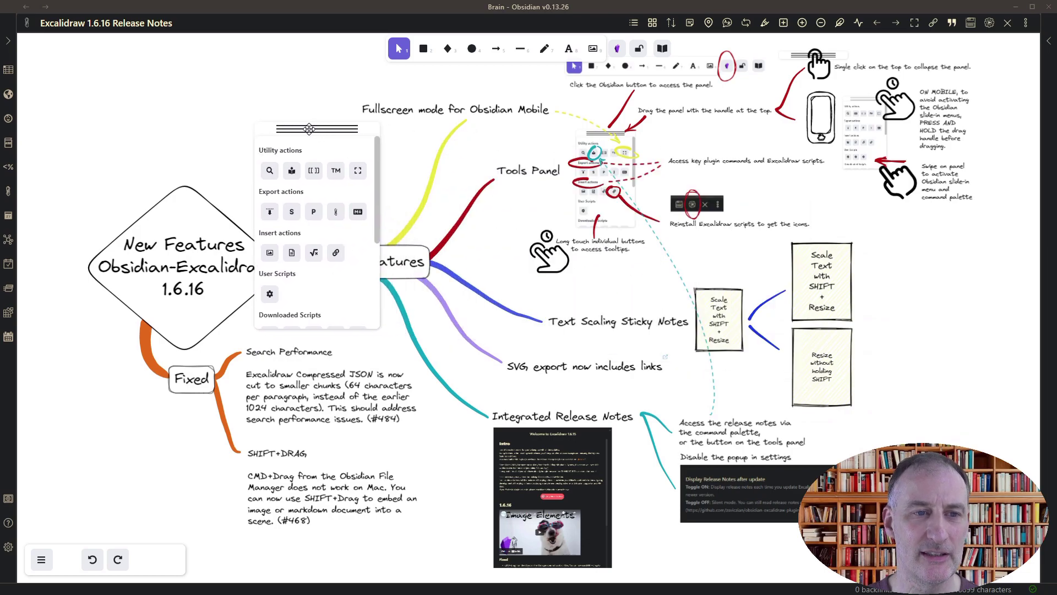
click(309, 128)
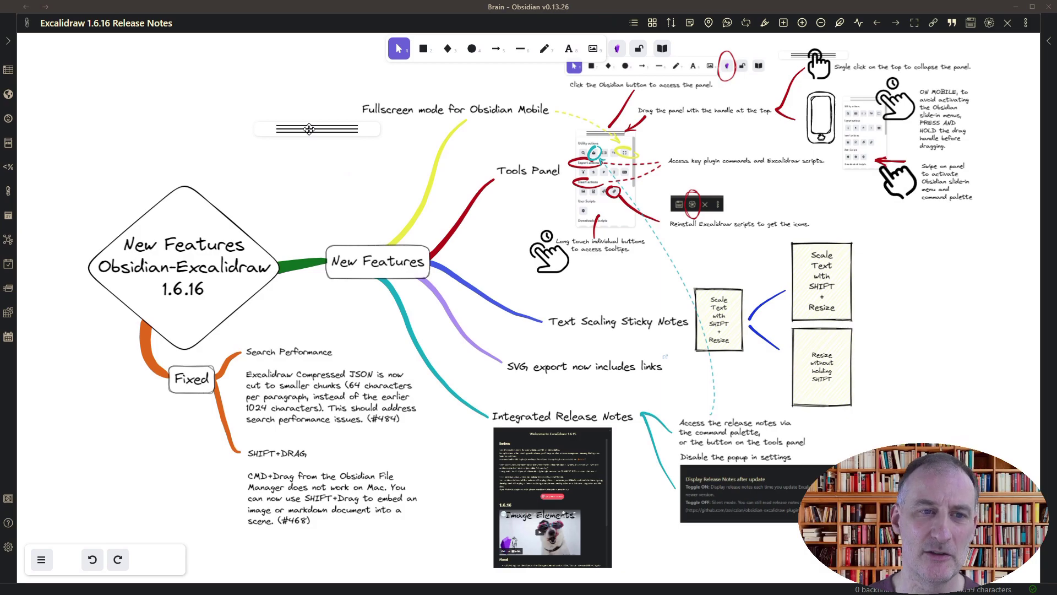
click(309, 129)
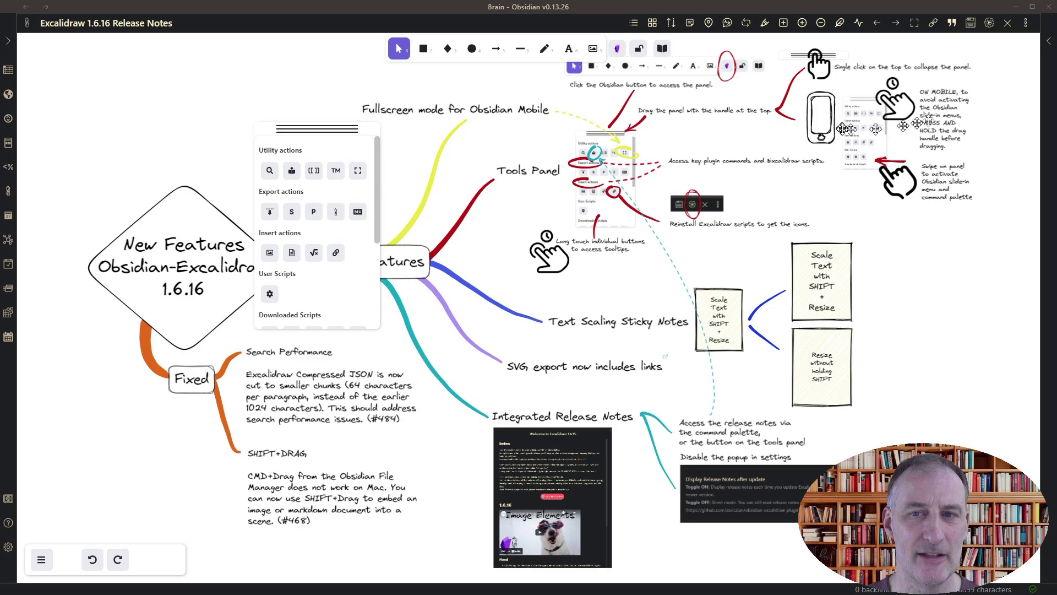
click(337, 129)
Zoom in on the panel notes and move the expanded tools panel up and right
scroll(973, 129, up, 5)
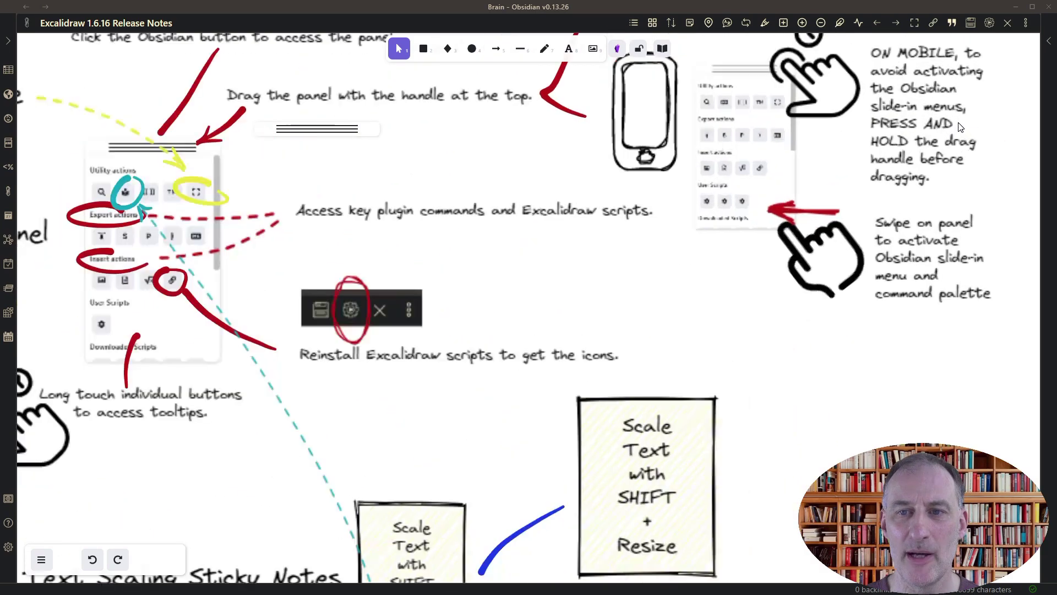
scroll(963, 173, up, 2)
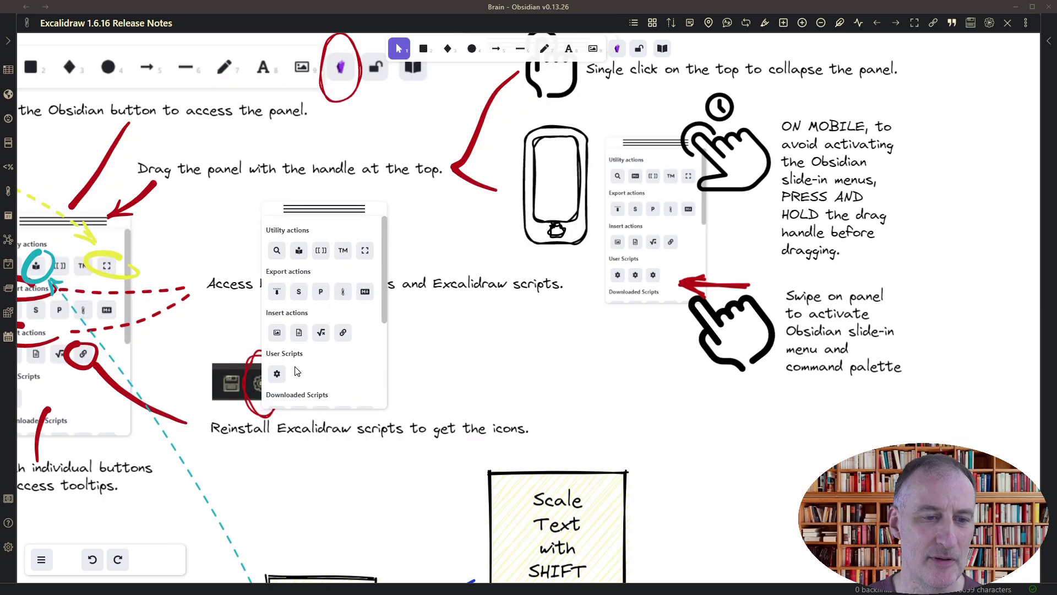
drag(285, 207, 380, 164)
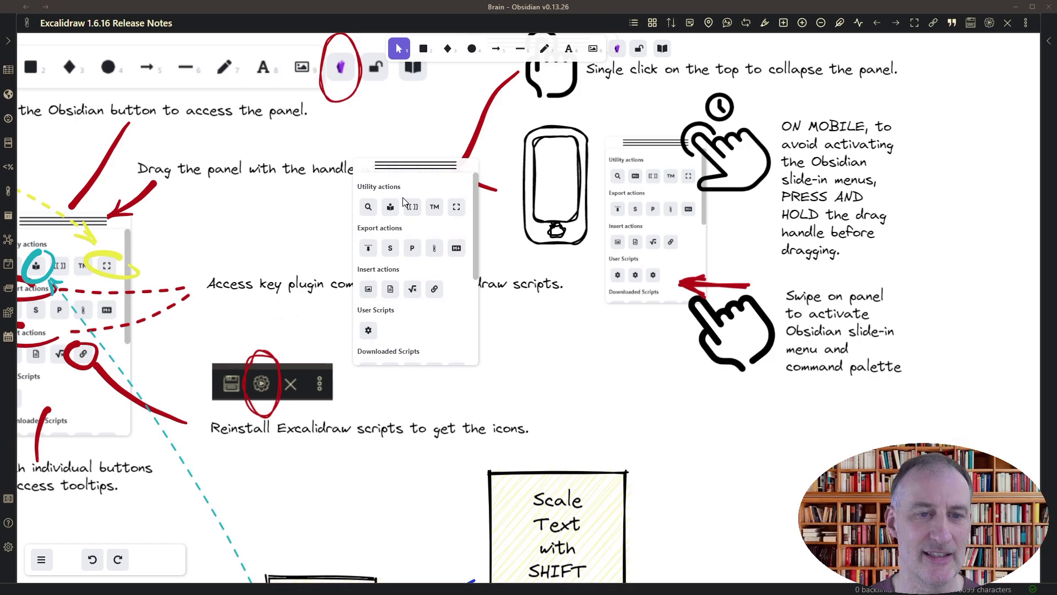
Browse the panel's Downloaded Scripts section, then move the tools panel slightly higher
scroll(406, 379, down, 4)
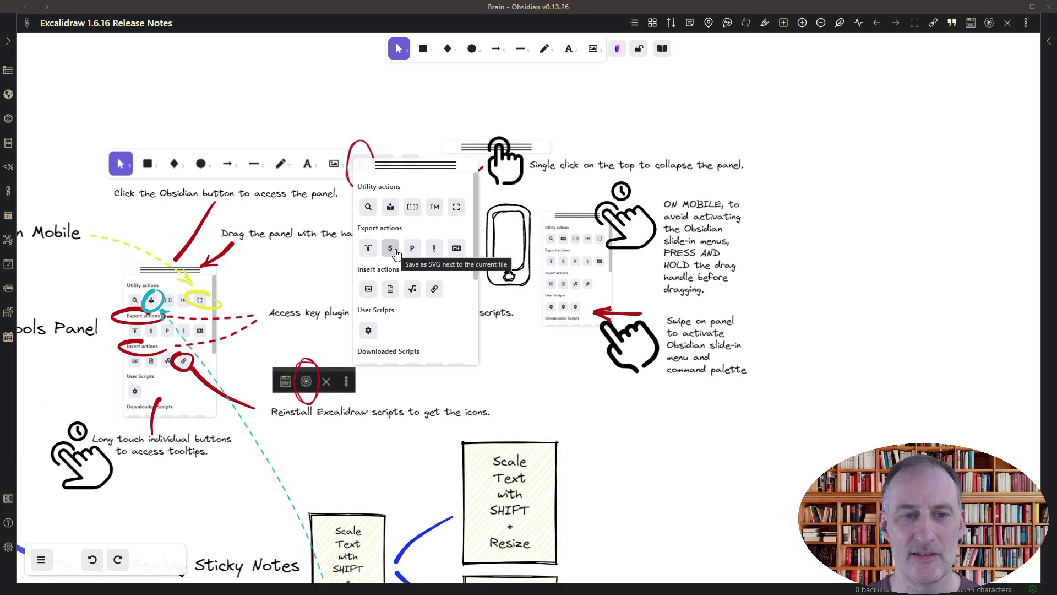
scroll(413, 256, down, 3)
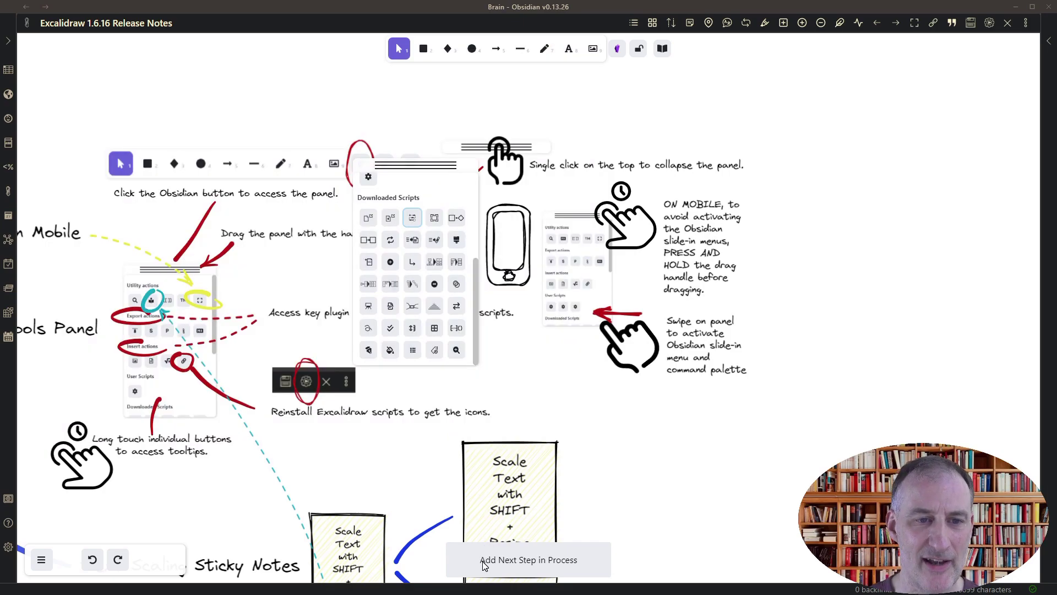
scroll(457, 243, up, 5)
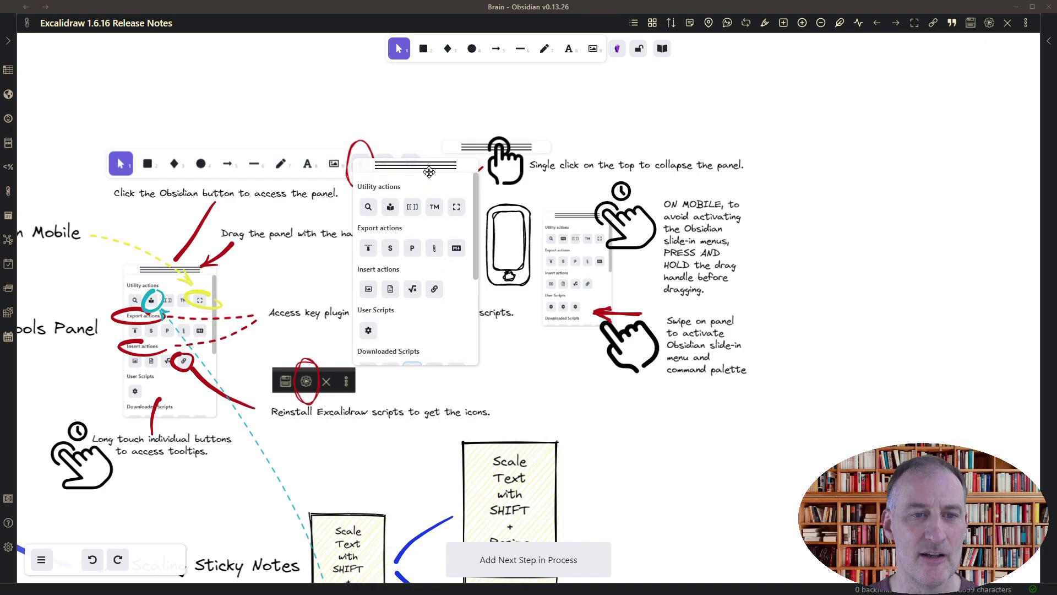
drag(428, 168, 444, 125)
Dismiss the script prompt, pan to New Features, and show Downloaded Scripts beside the Tools Panel branch
key(Escape)
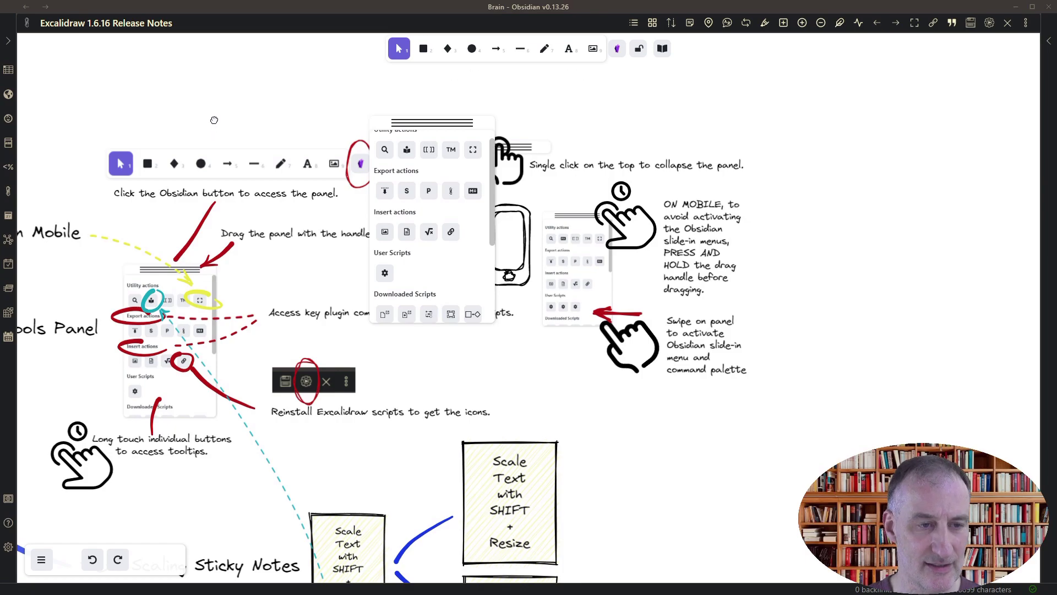
drag(214, 119, 517, 103)
drag(439, 124, 224, 253)
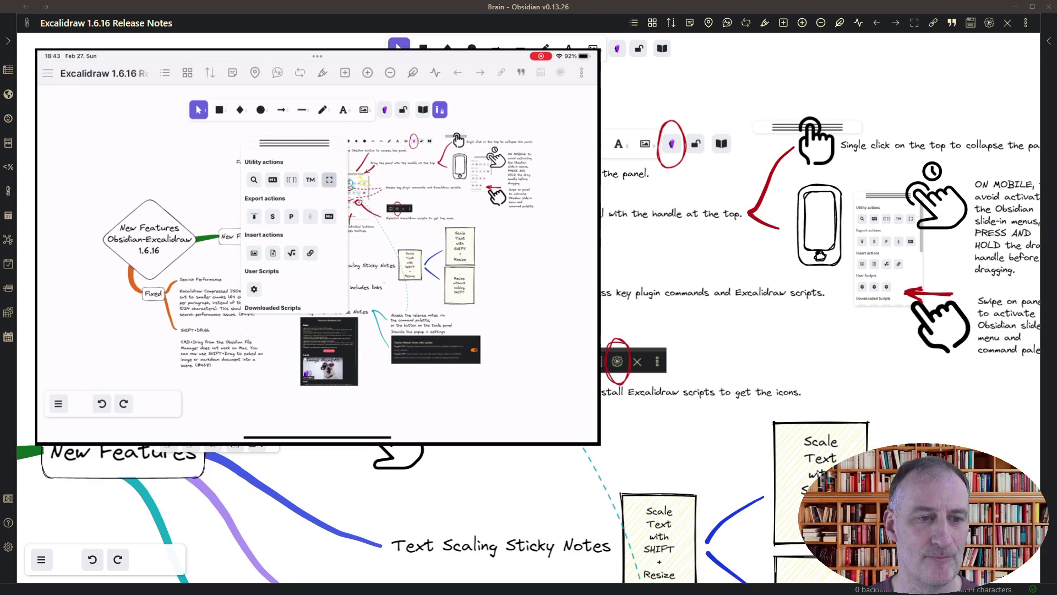
scroll(426, 237, down, 1)
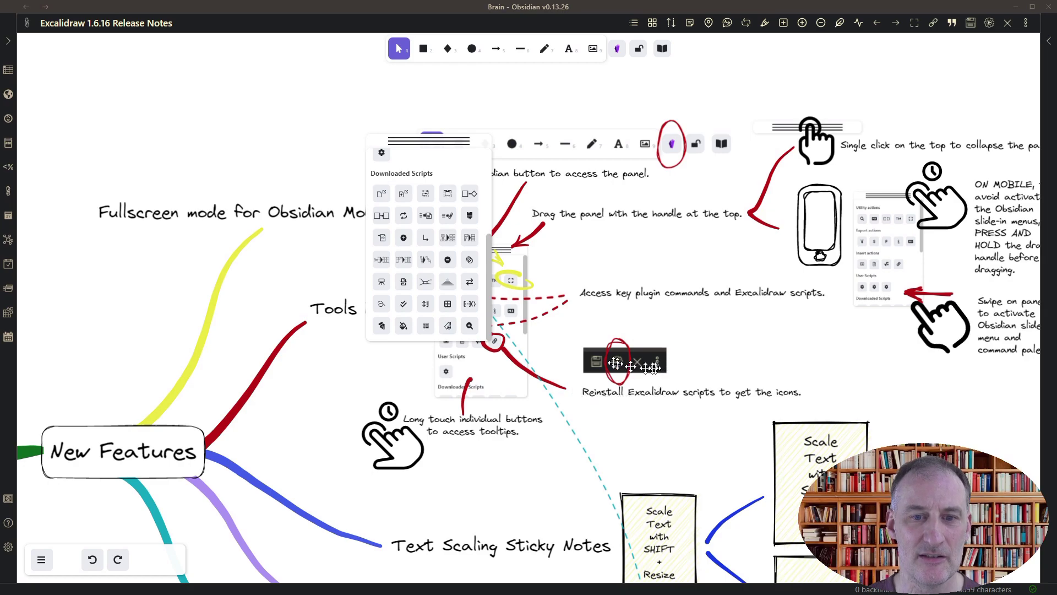
click(992, 29)
scroll(537, 267, down, 6)
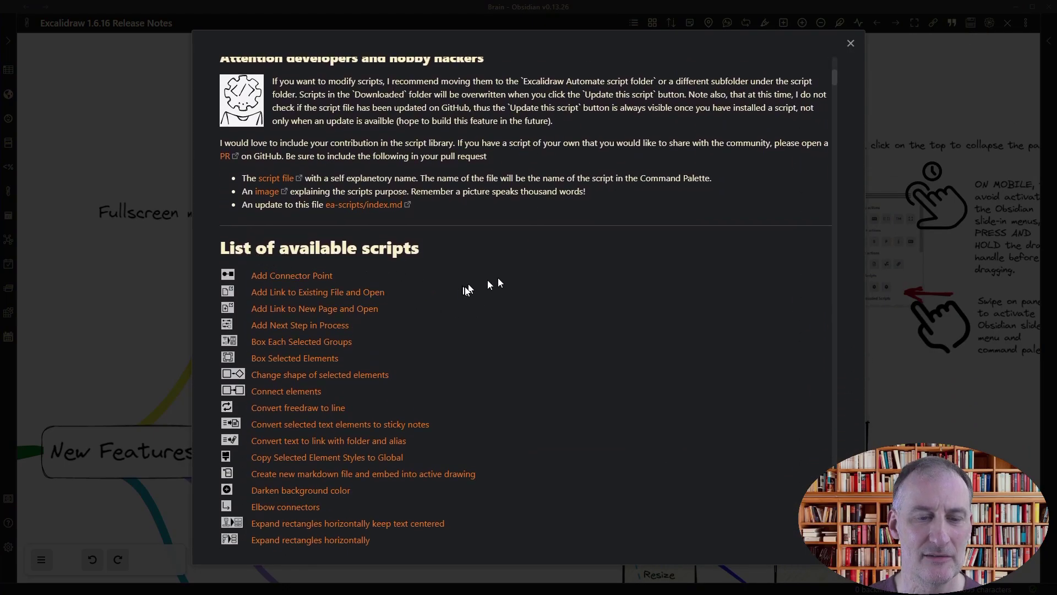
scroll(427, 285, down, 5)
scroll(449, 207, up, 4)
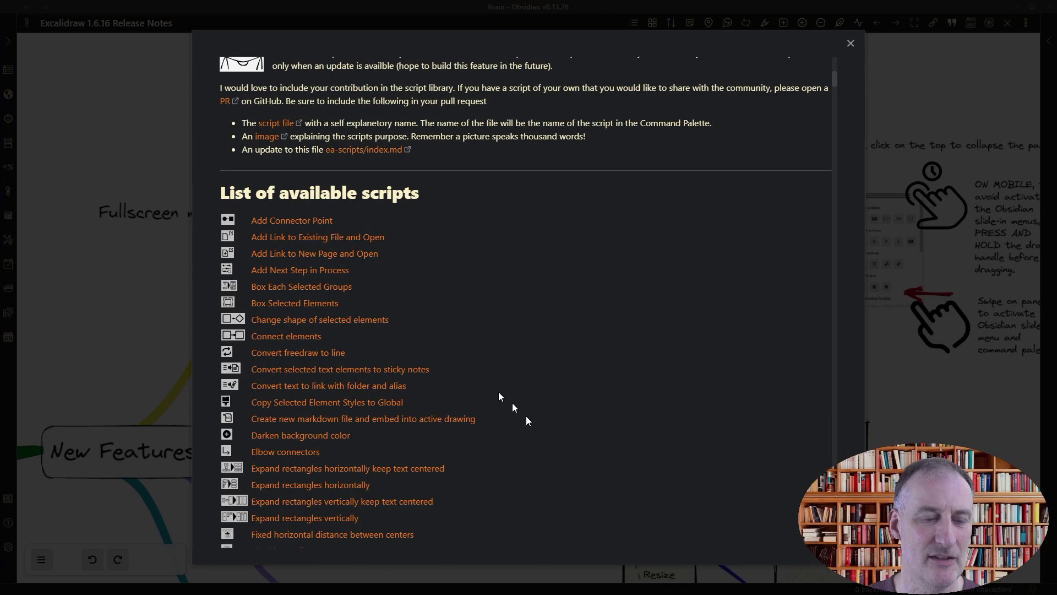
click(851, 44)
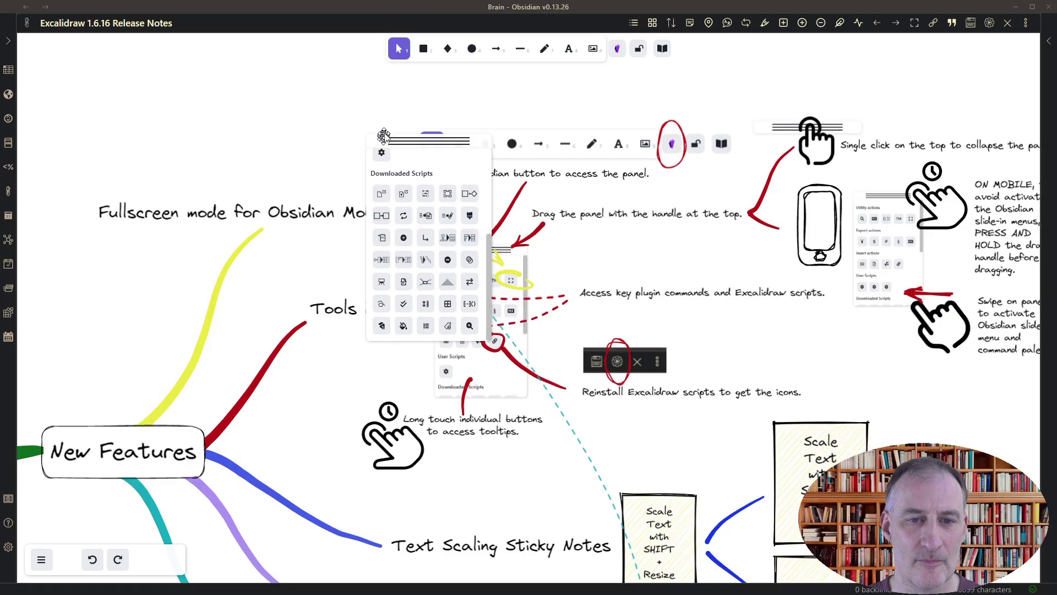
Move the scripts panel higher and collapse it to its handle
drag(430, 139, 418, 106)
scroll(543, 347, down, 2)
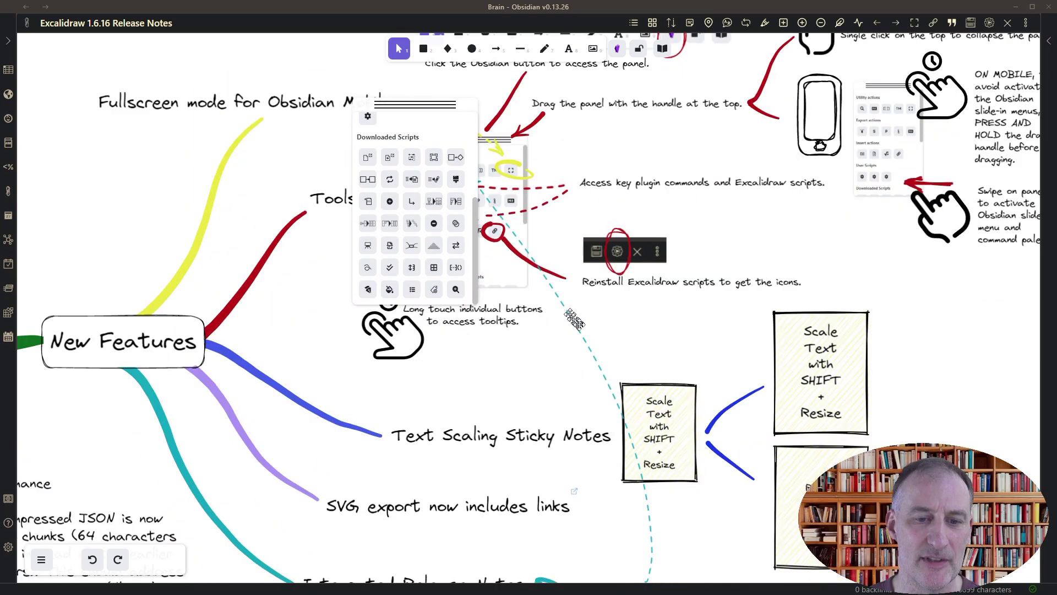
scroll(543, 347, down, 1)
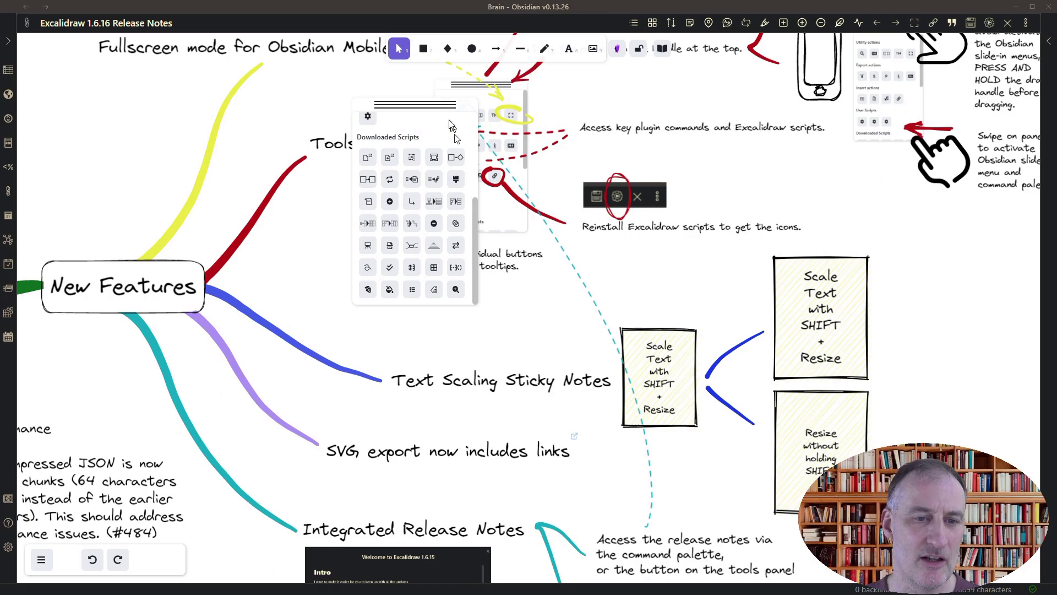
click(440, 104)
Resize the 'Resize without holding SHIFT' sticky note and place it beneath the 'Scale Text with SHIFT + Resize' note
drag(516, 343, 318, 288)
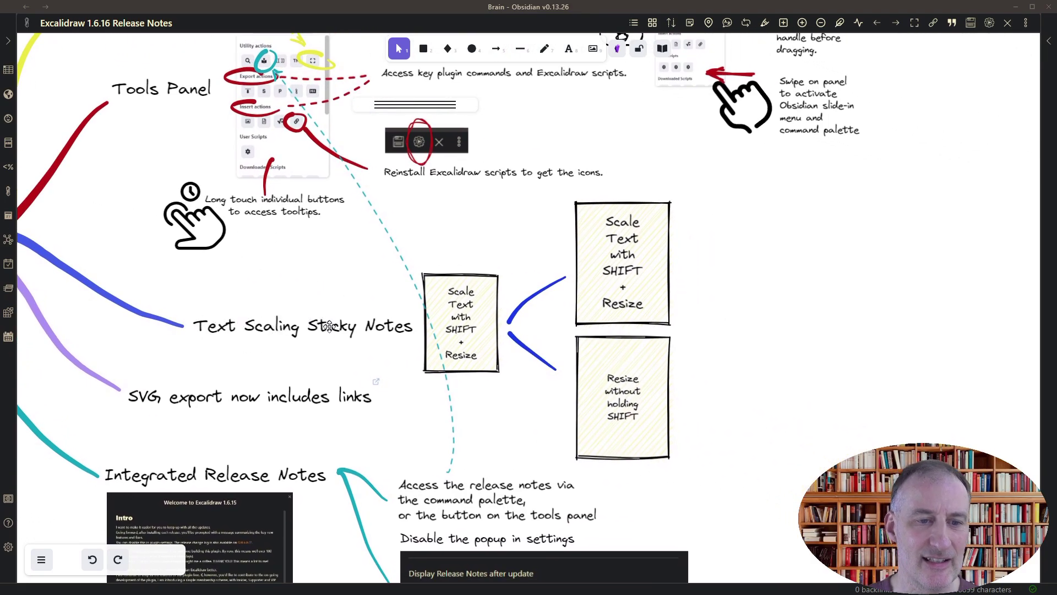
click(611, 406)
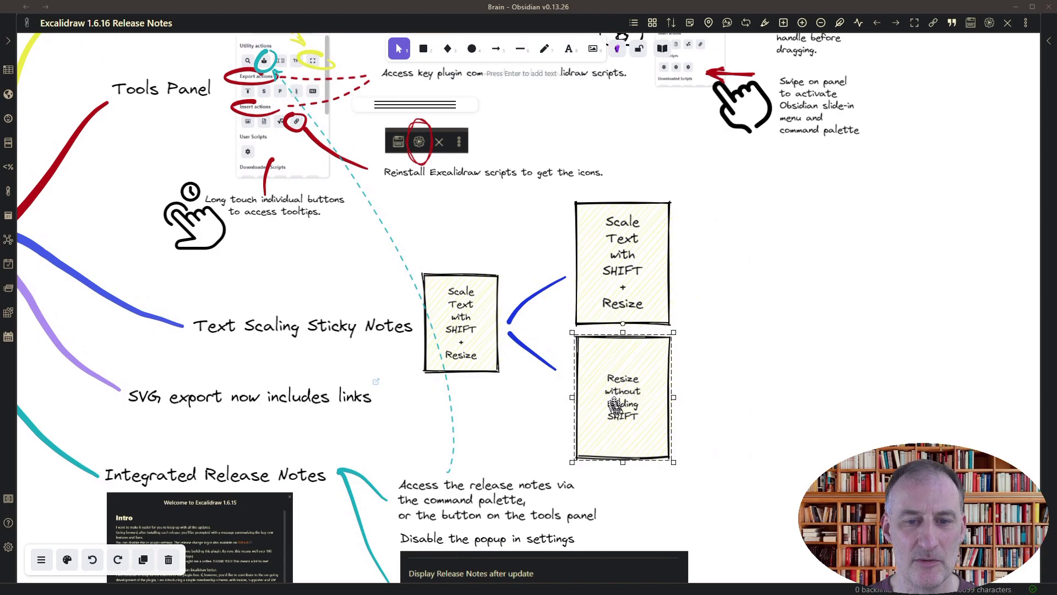
drag(616, 405, 781, 351)
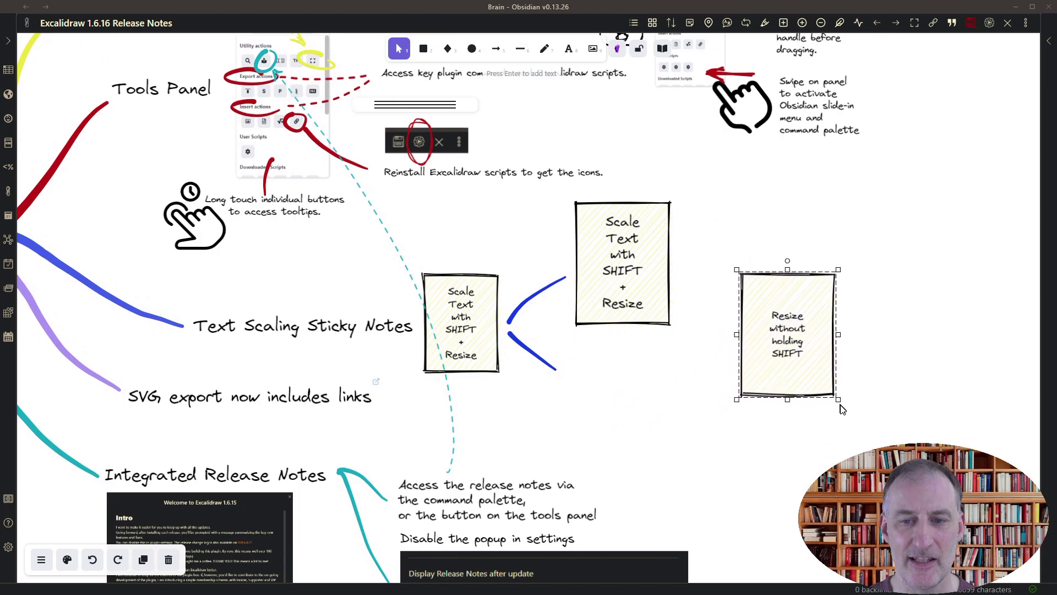
mouse_move(838, 400)
mouse_down()
mouse_move(899, 448)
mouse_move(942, 512)
mouse_move(831, 373)
mouse_move(821, 373)
mouse_move(910, 456)
mouse_move(883, 439)
mouse_move(796, 443)
mouse_move(848, 408)
mouse_move(843, 379)
mouse_move(805, 360)
mouse_move(821, 356)
mouse_move(864, 438)
mouse_move(885, 443)
mouse_move(814, 371)
mouse_move(848, 407)
mouse_up()
drag(791, 356, 623, 412)
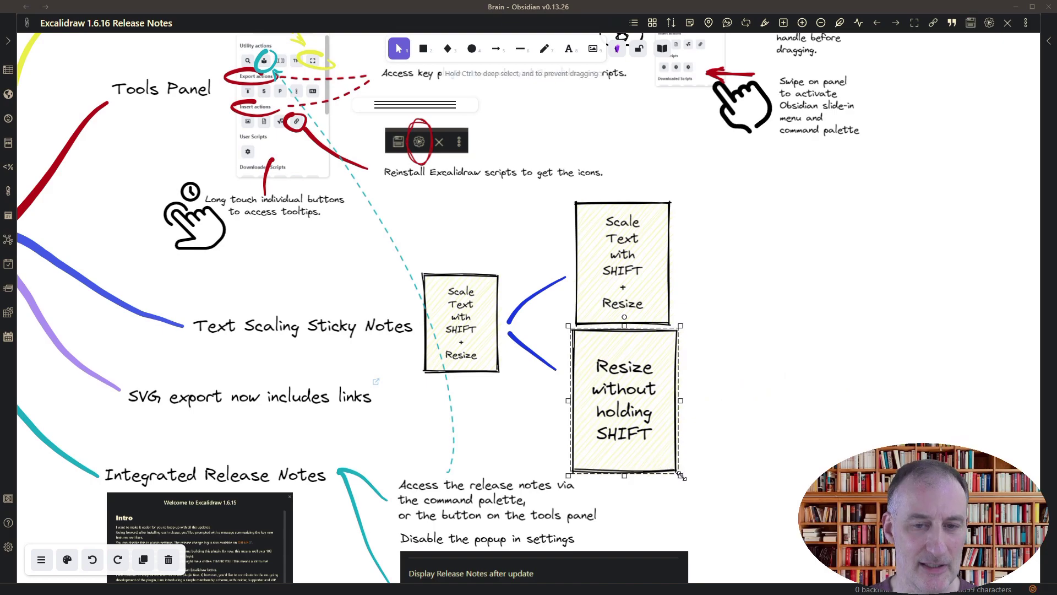
drag(682, 477, 673, 454)
scroll(716, 448, down, 3)
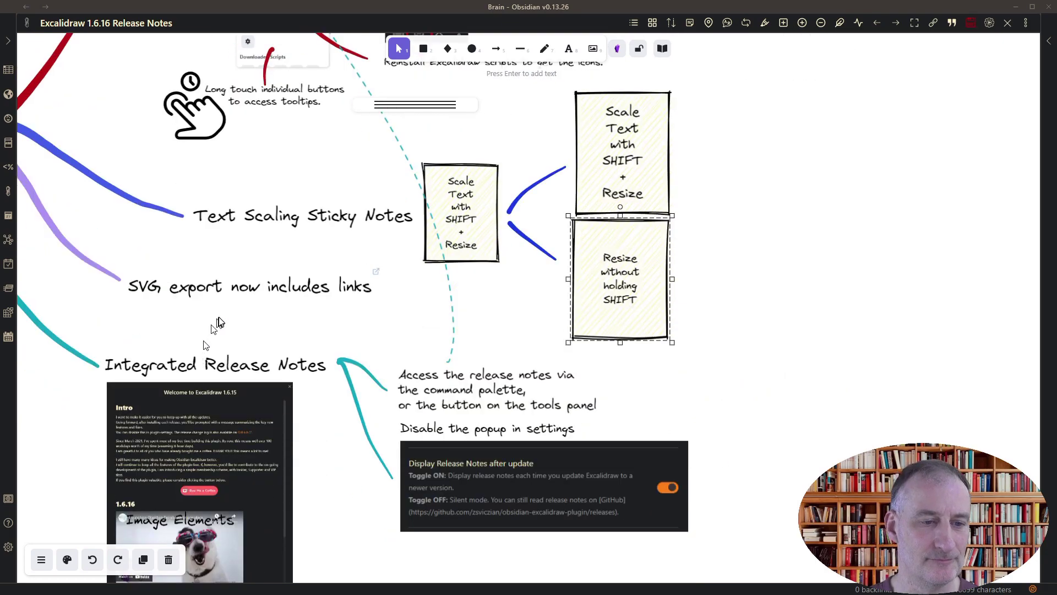
Pan the canvas down and right to reveal the New Features hub and Tools Panel branch
drag(214, 320, 465, 411)
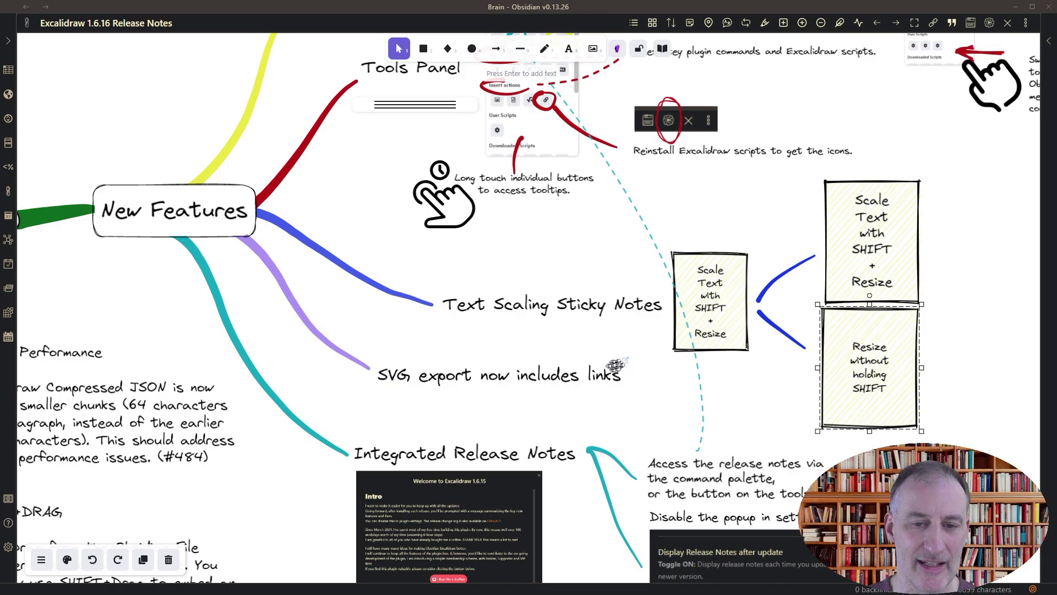
Check the link URL after 'SVG export now includes links', then scroll down to Integrated Release Notes
mouse_move(625, 367)
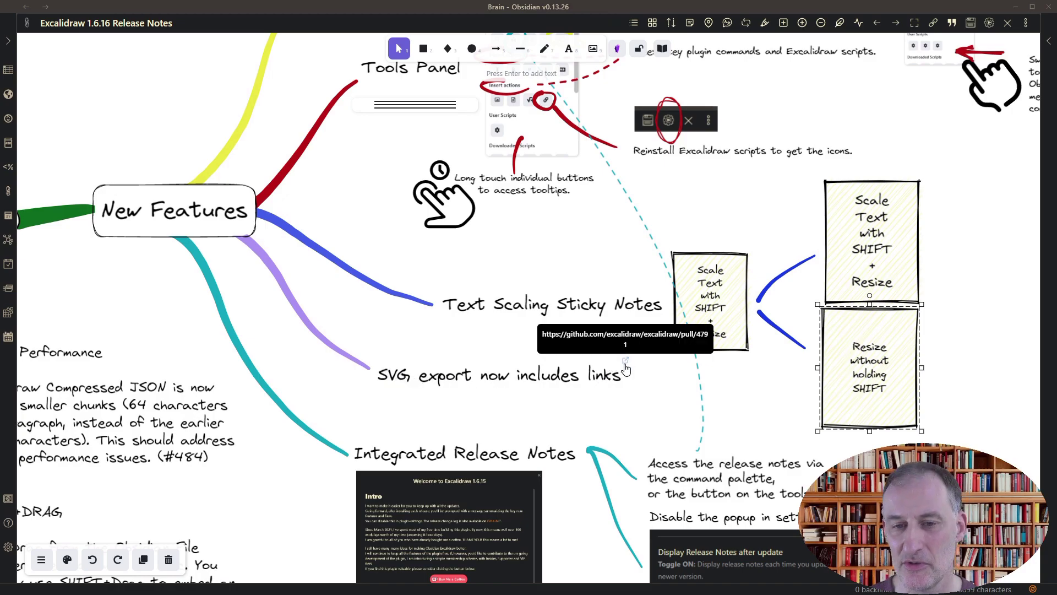
scroll(484, 260, down, 3)
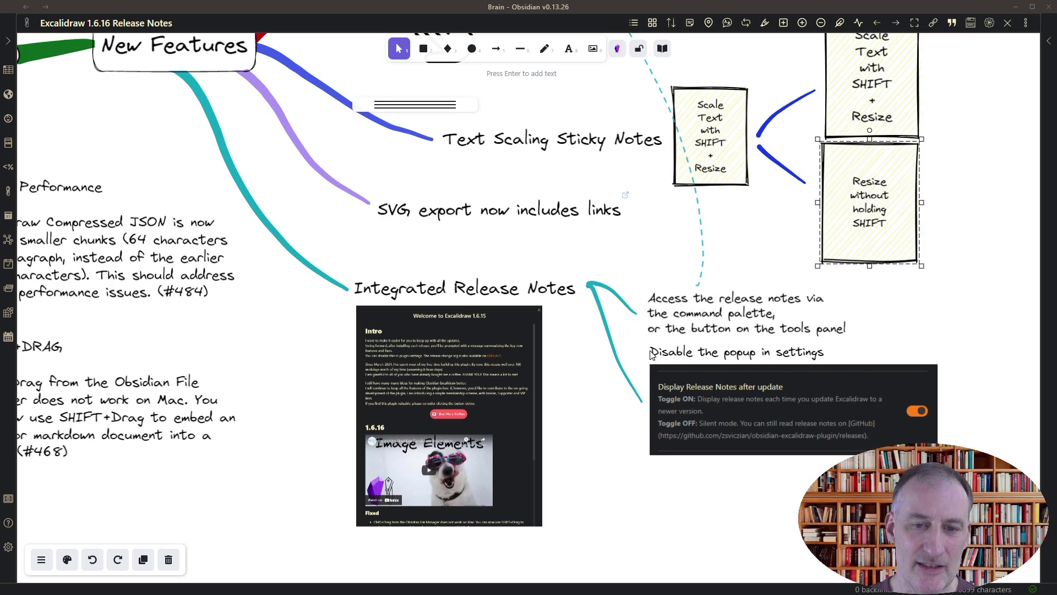
click(8, 546)
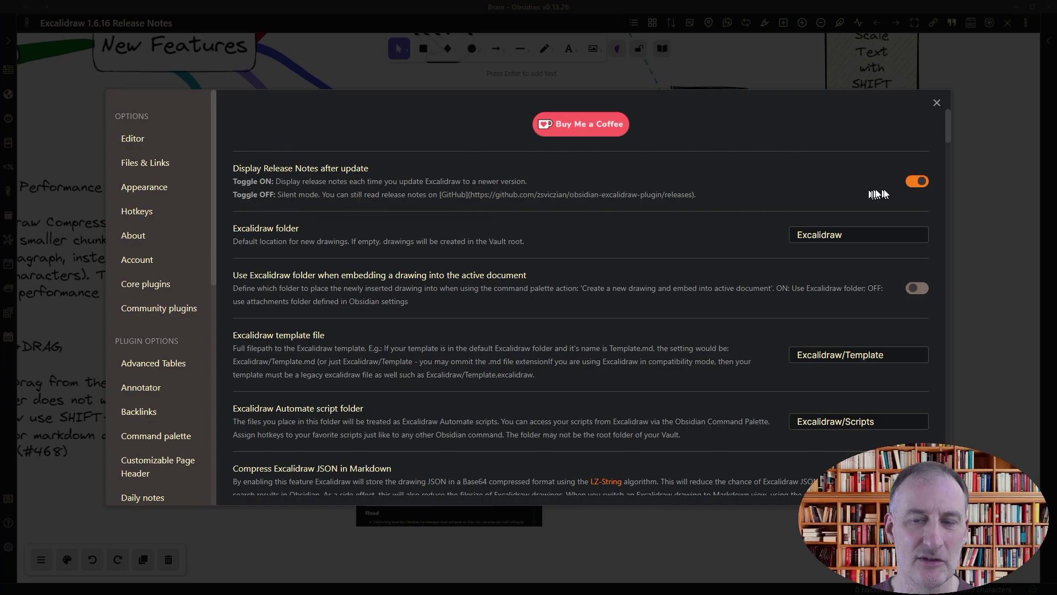
click(937, 102)
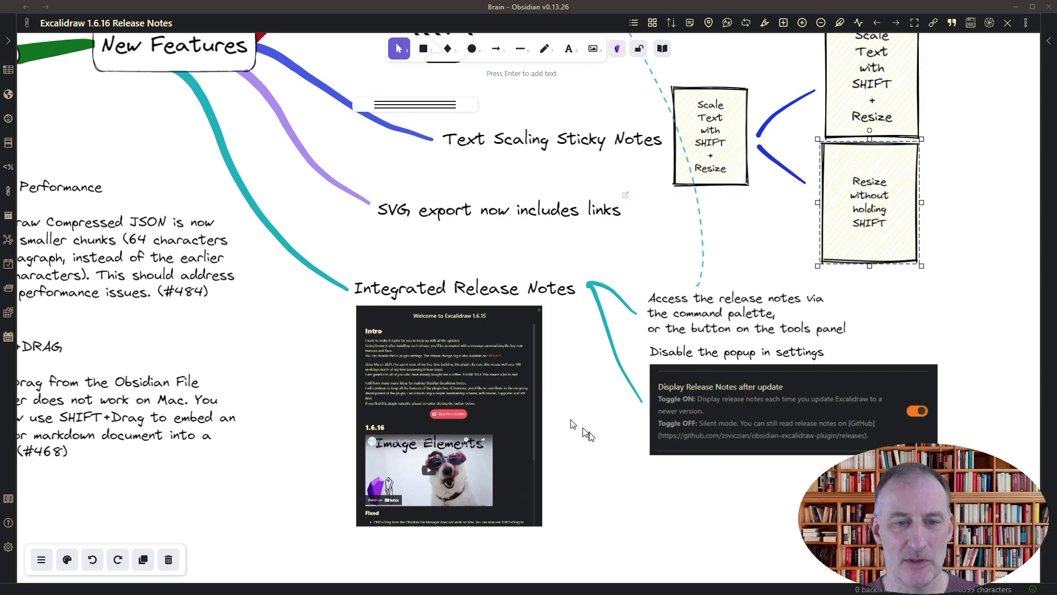
Expand the tools panel, view the 'Welcome to Excalidraw 1.6.15' release notes, and close them
scroll(545, 443, up, 5)
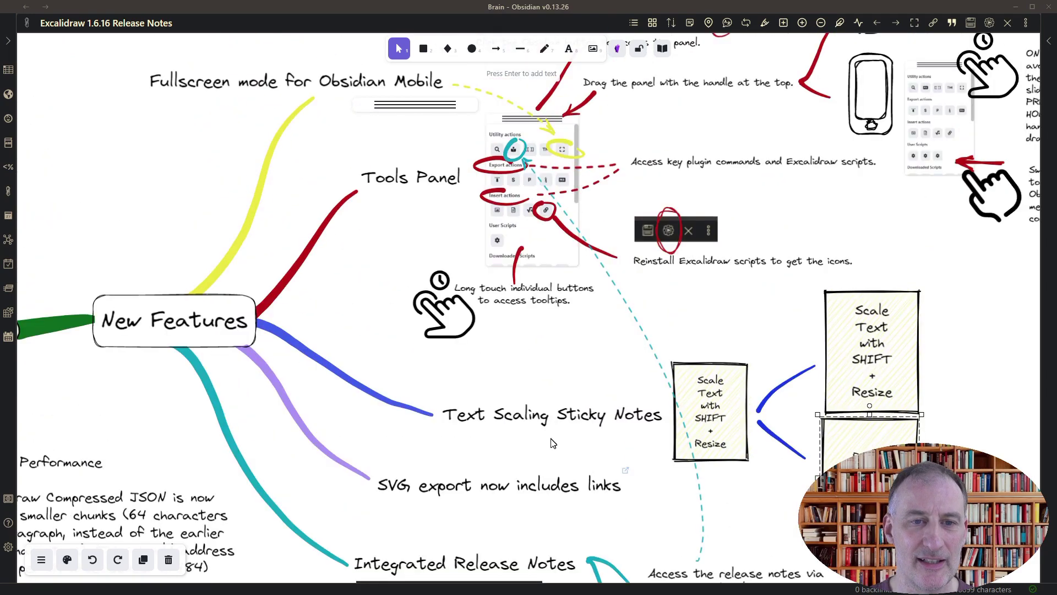
click(435, 104)
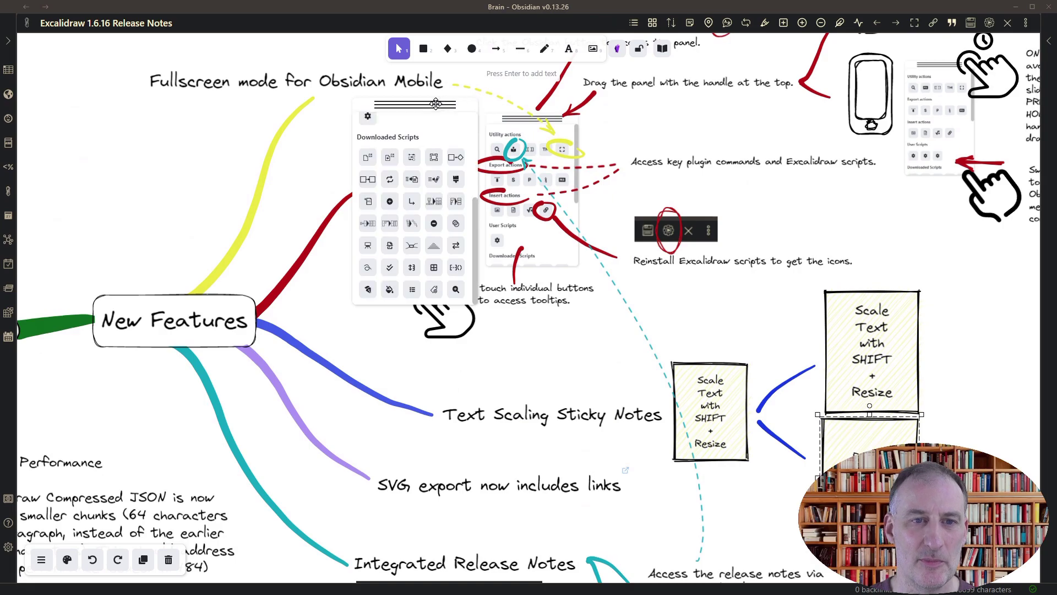
scroll(392, 117, up, 3)
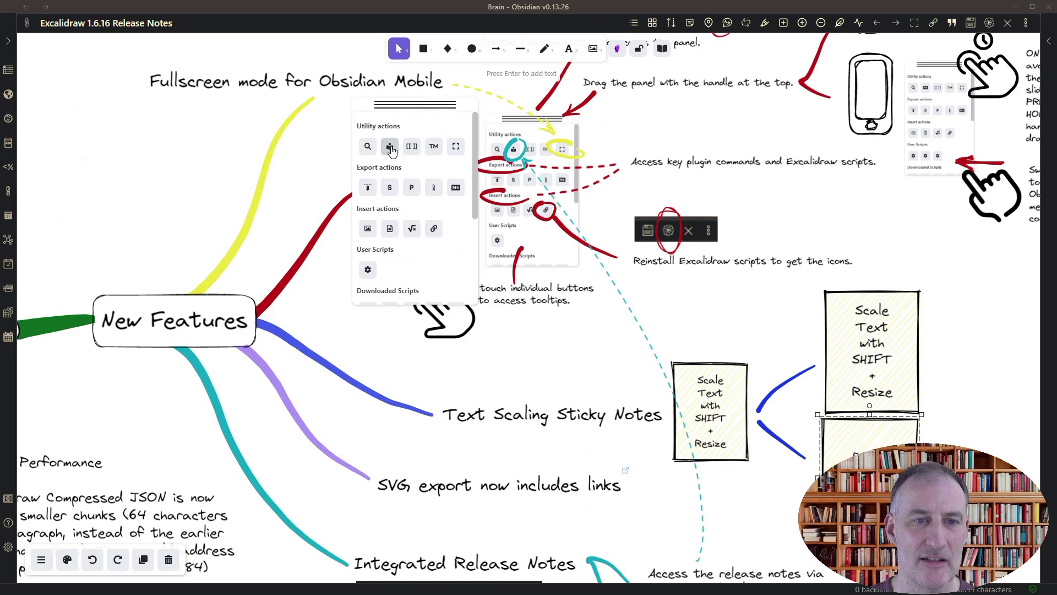
click(390, 146)
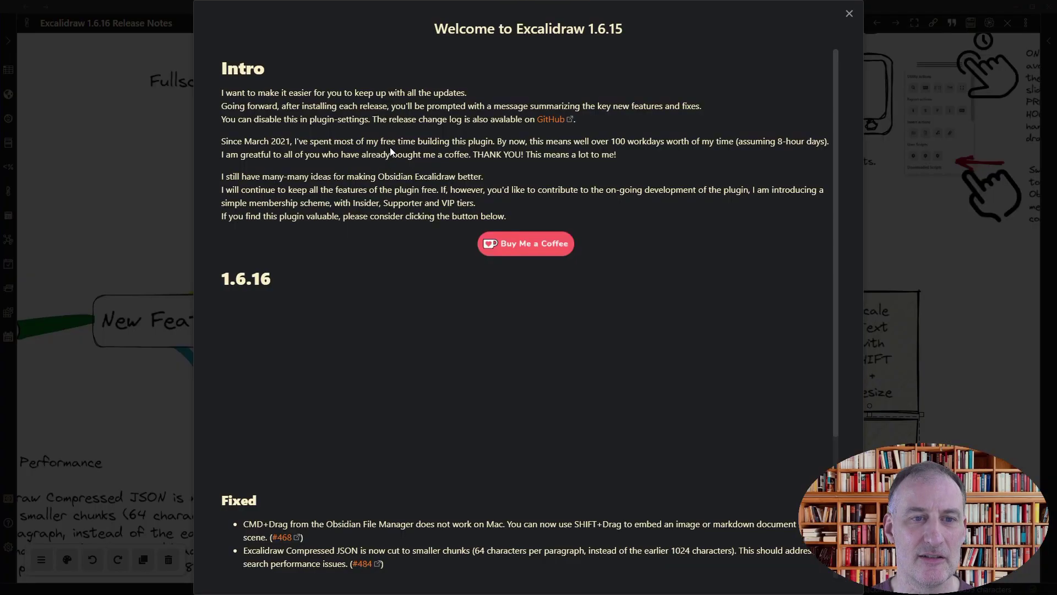
scroll(482, 195, down, 2)
scroll(482, 195, up, 1)
scroll(482, 195, up, 1)
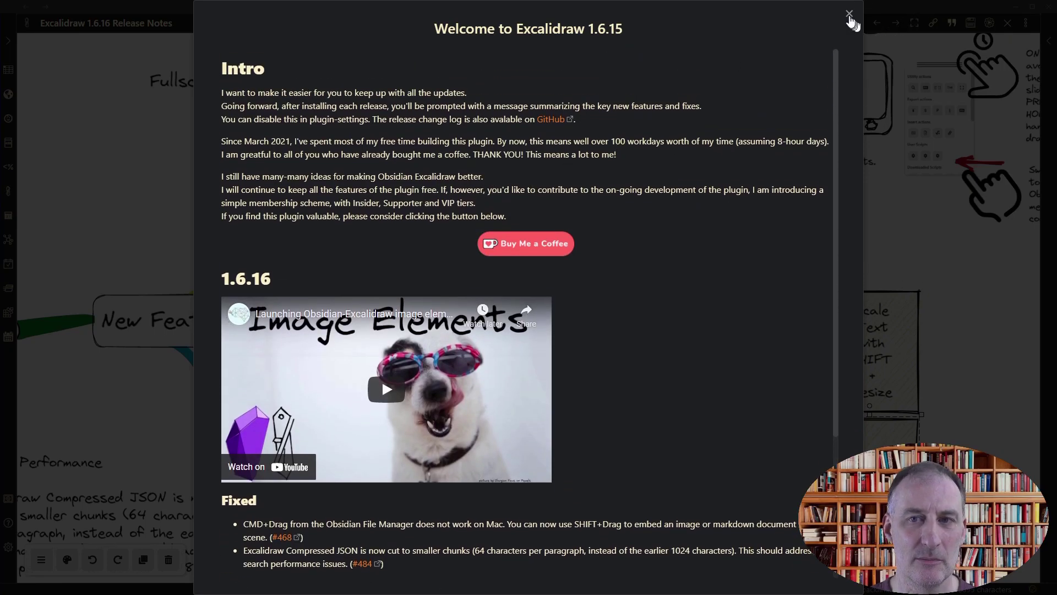
click(849, 14)
Pan to the Fixed branch notes and collapse the tools panel to its striped header
scroll(160, 251, up, 3)
drag(160, 251, 295, 146)
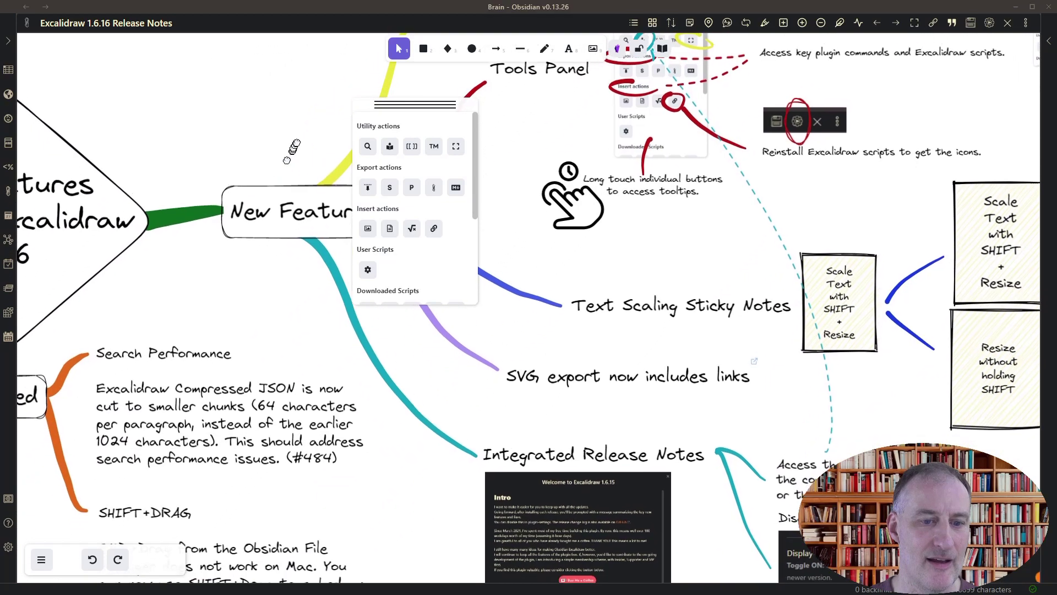
scroll(295, 146, down, 4)
scroll(295, 146, left, 2)
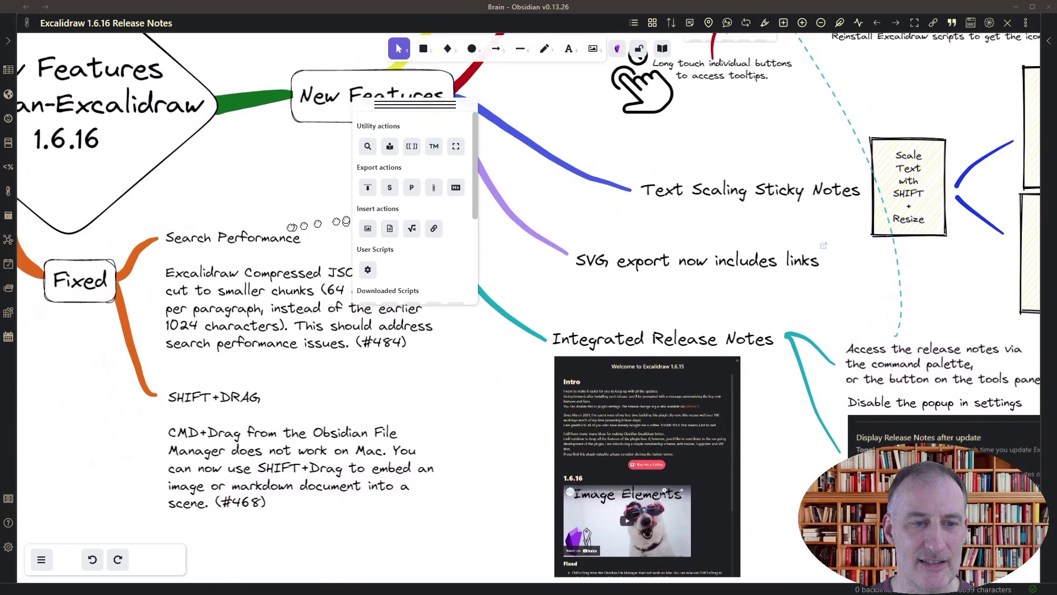
click(421, 107)
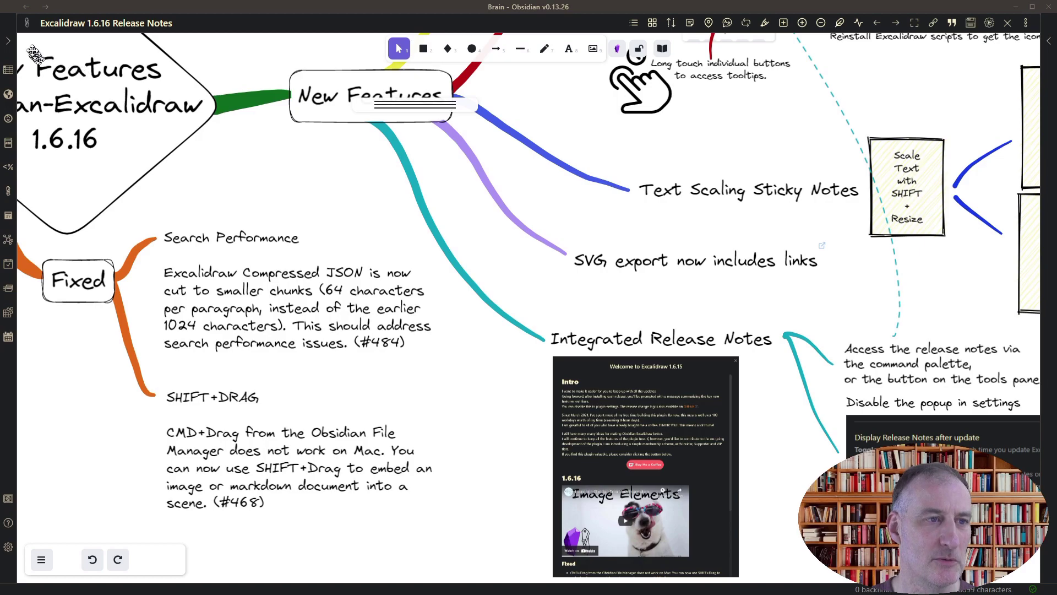
Shift-drag 'Add Link to Existing File and Open' from the file list onto the canvas as an icon, then delete it
click(11, 44)
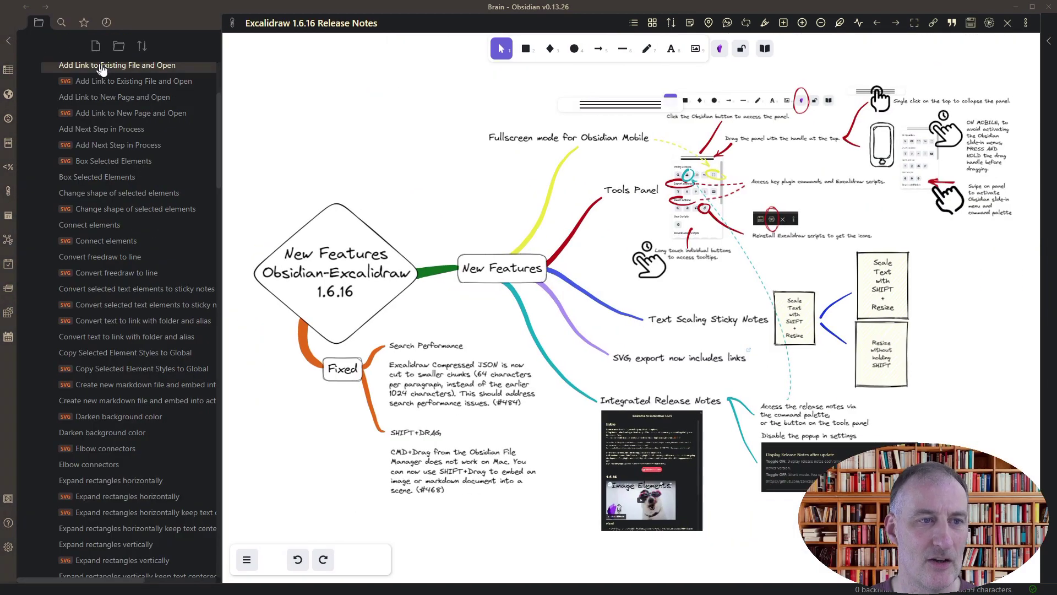
drag(109, 86, 374, 104)
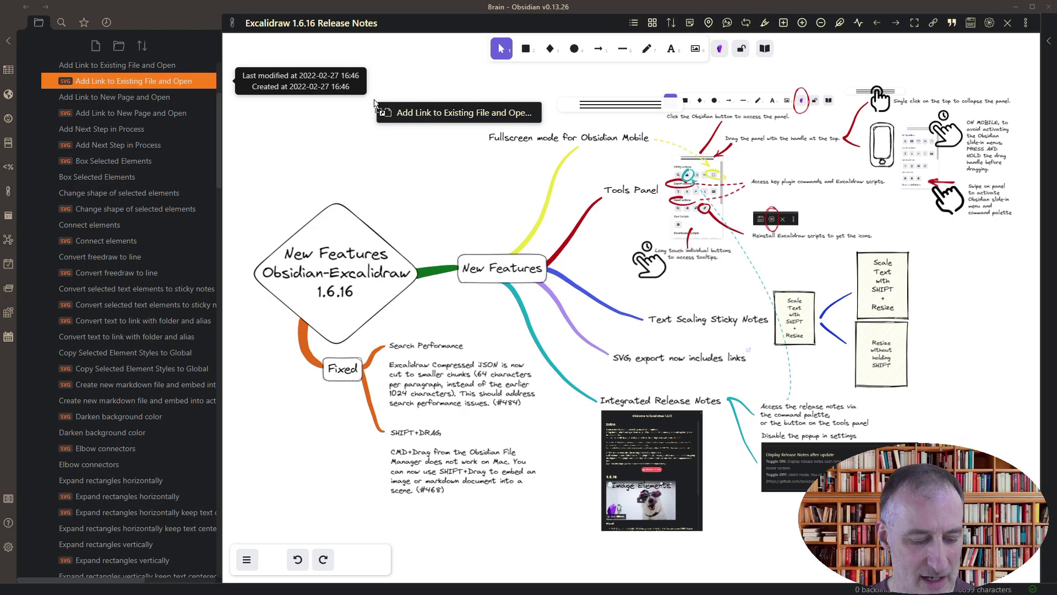
drag(375, 104, 374, 109)
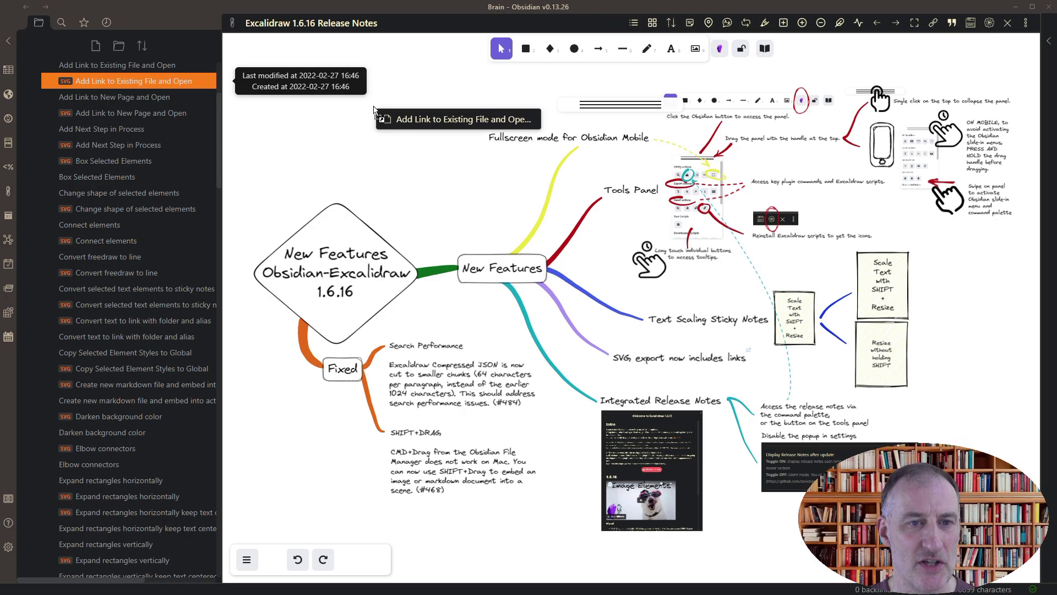
drag(373, 109, 374, 109)
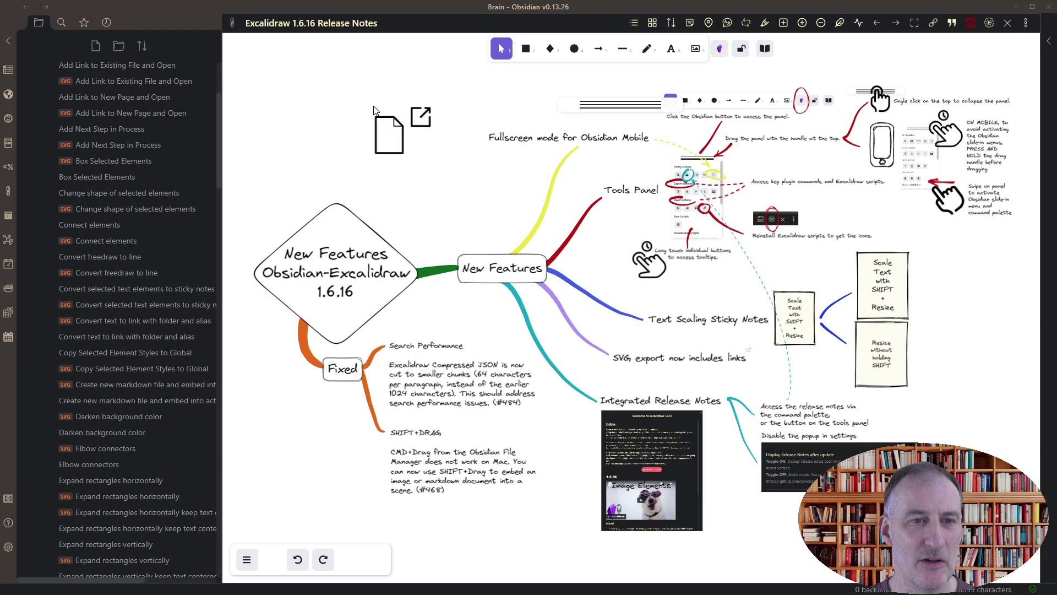
click(399, 137)
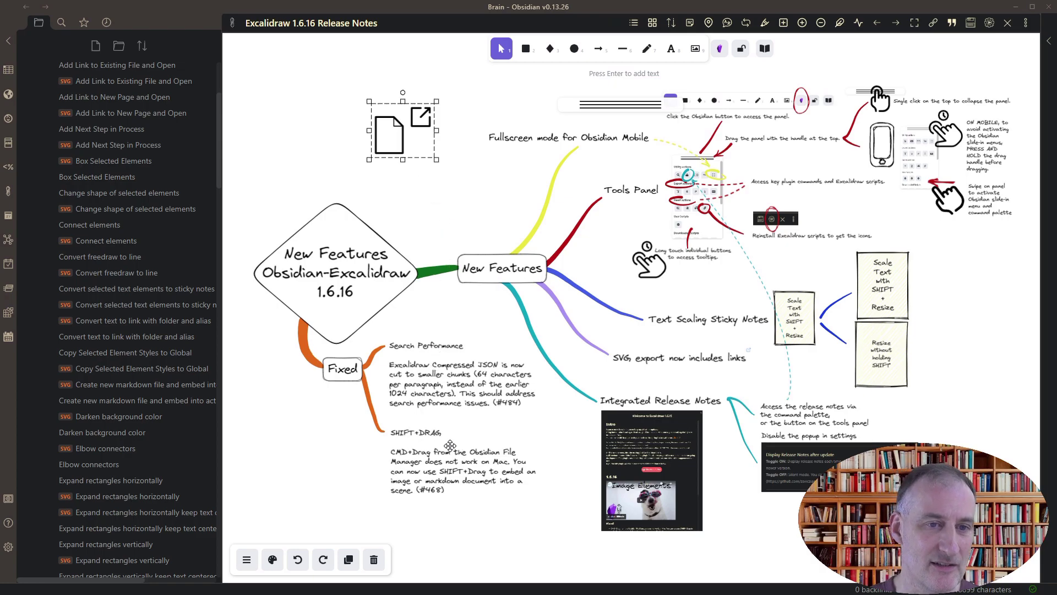
key(Delete)
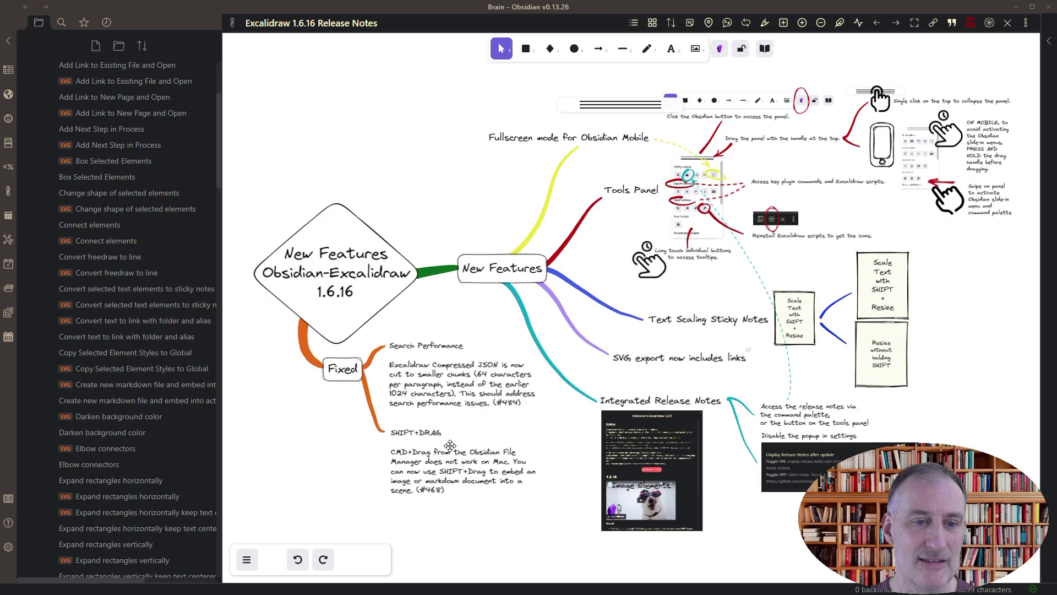
Collapse the file sidebar and move the collapsed tools panel up-left, clear of the 'Fullscreen mode for Obsidian Mobile' label
click(9, 44)
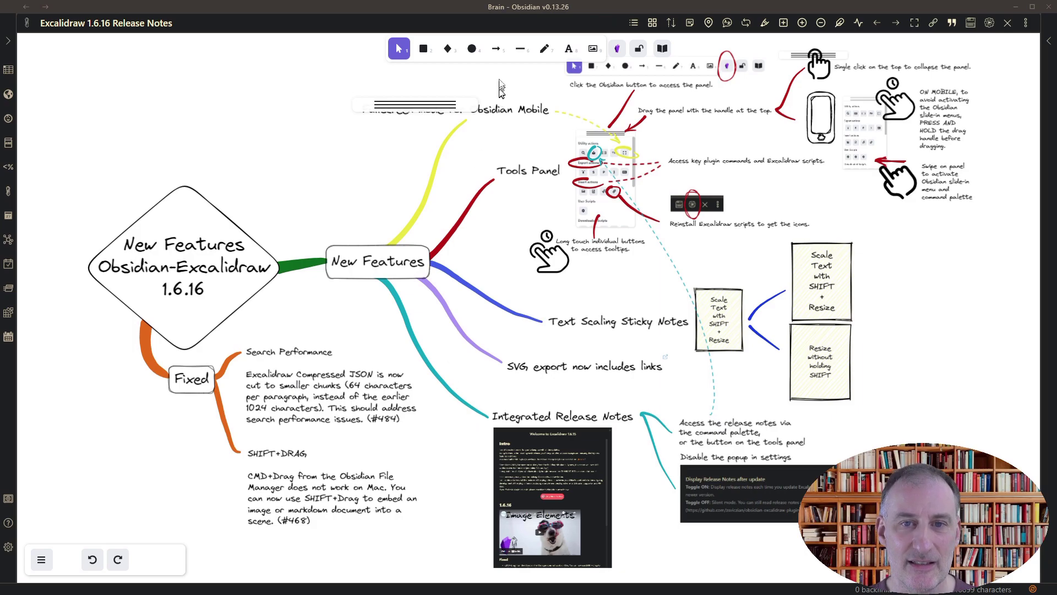
drag(444, 104, 379, 77)
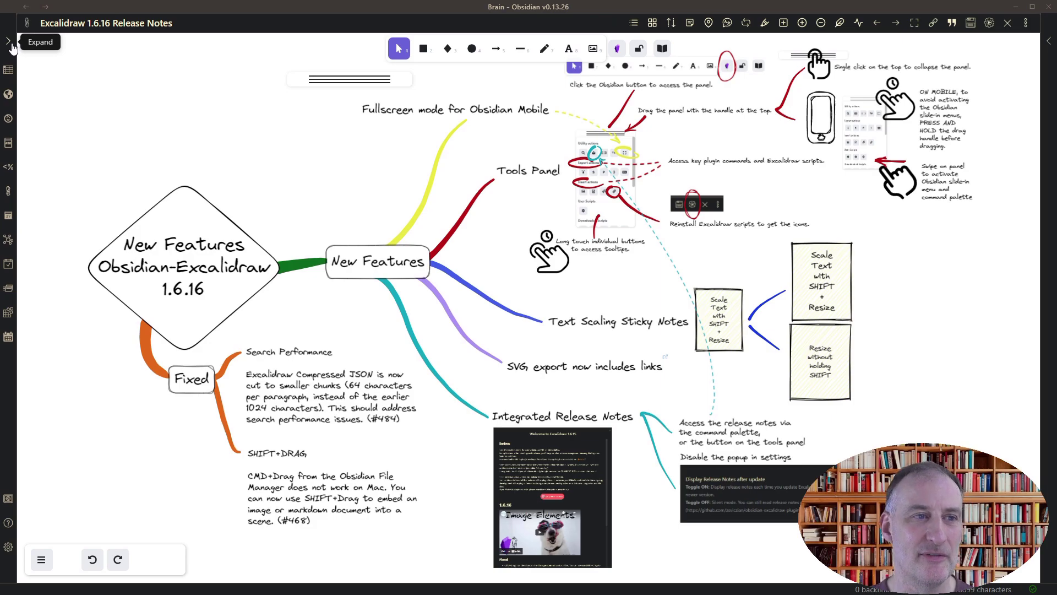
Reopen the file sidebar and expand the tools panel to its Downloaded Scripts icons beside Scripts › Downloaded
click(9, 43)
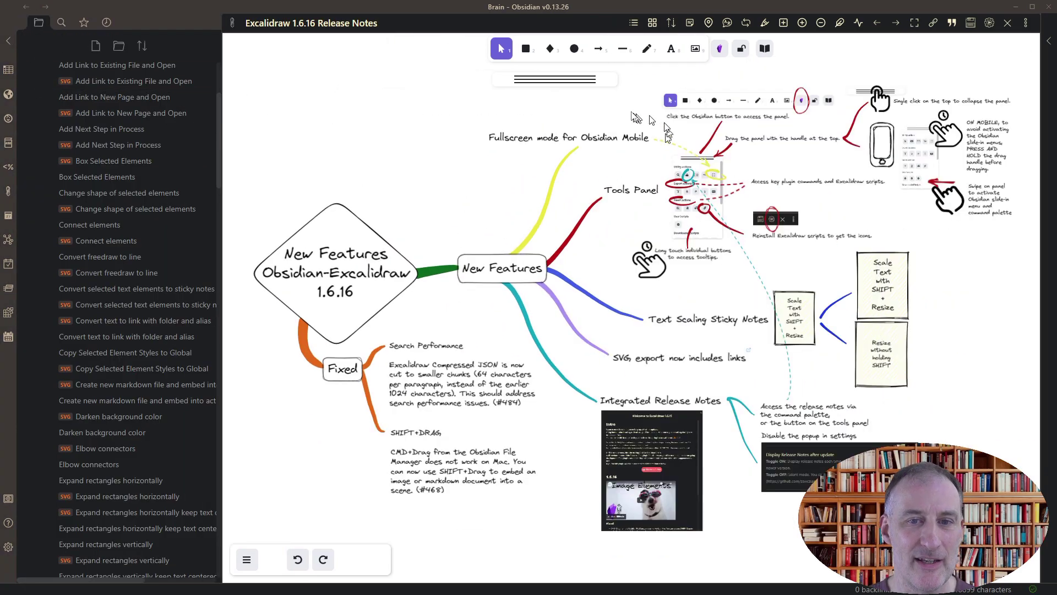
click(598, 80)
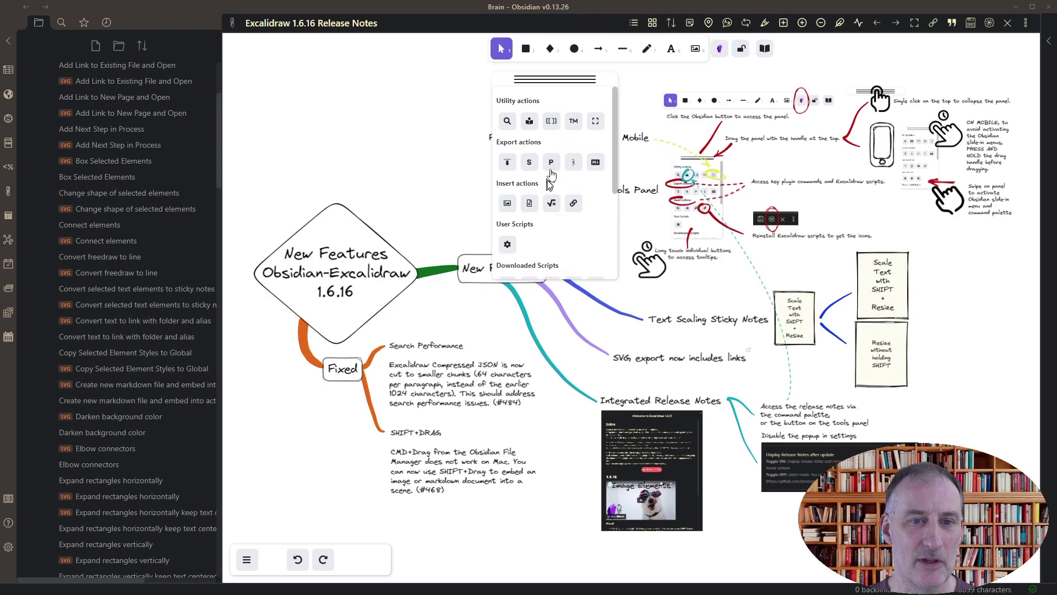
scroll(551, 174, down, 2)
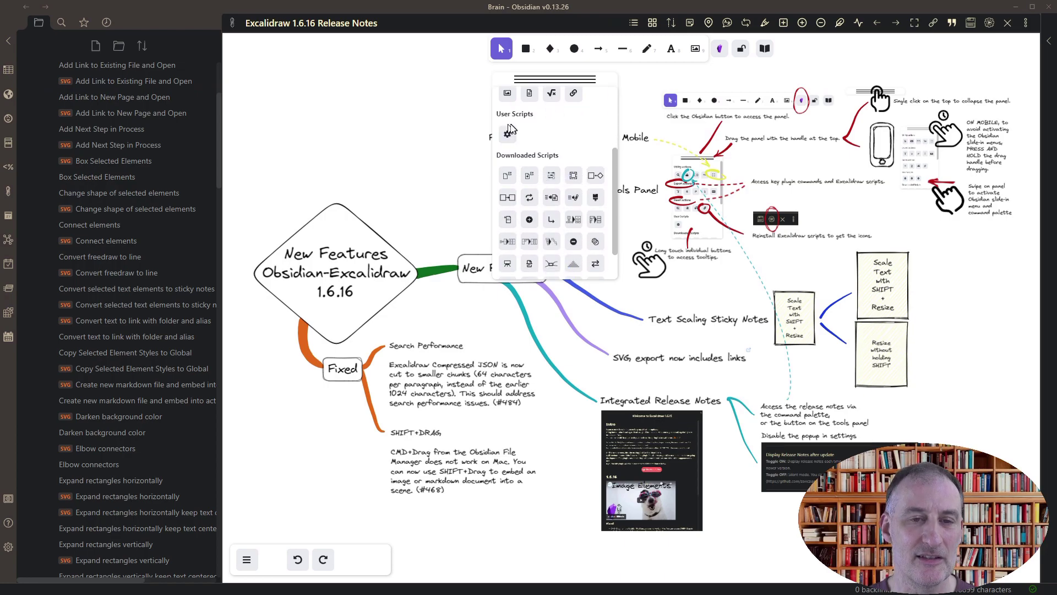
scroll(528, 132, down, 1)
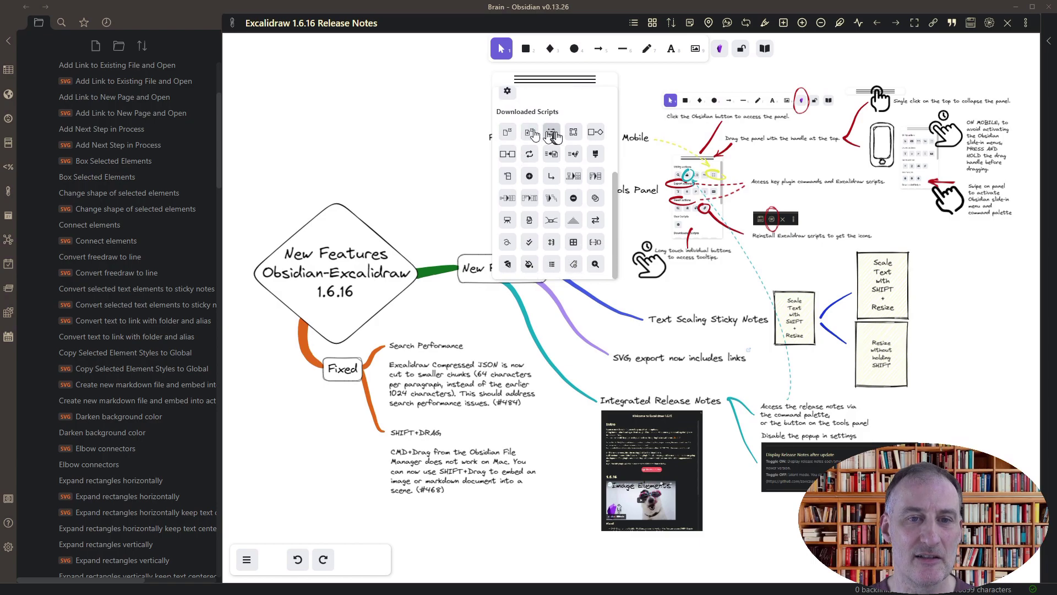
scroll(110, 127, up, 2)
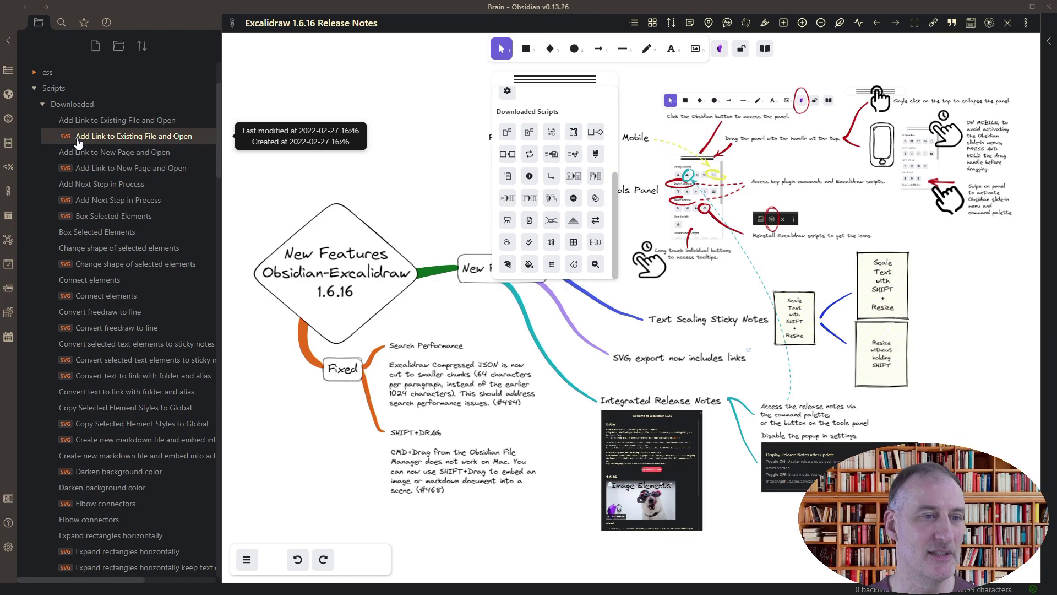
Browse the 'Add Link to Existing File and Open' script code and its SVG icon, then reopen the 1.6.16 Release Notes drawing from recent files
click(135, 126)
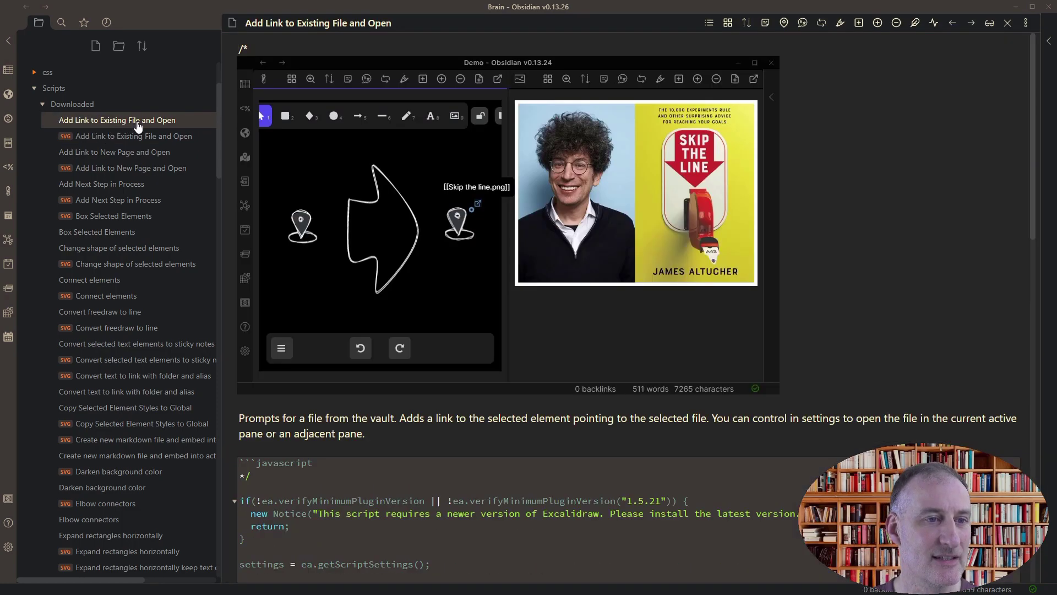
scroll(307, 279, down, 10)
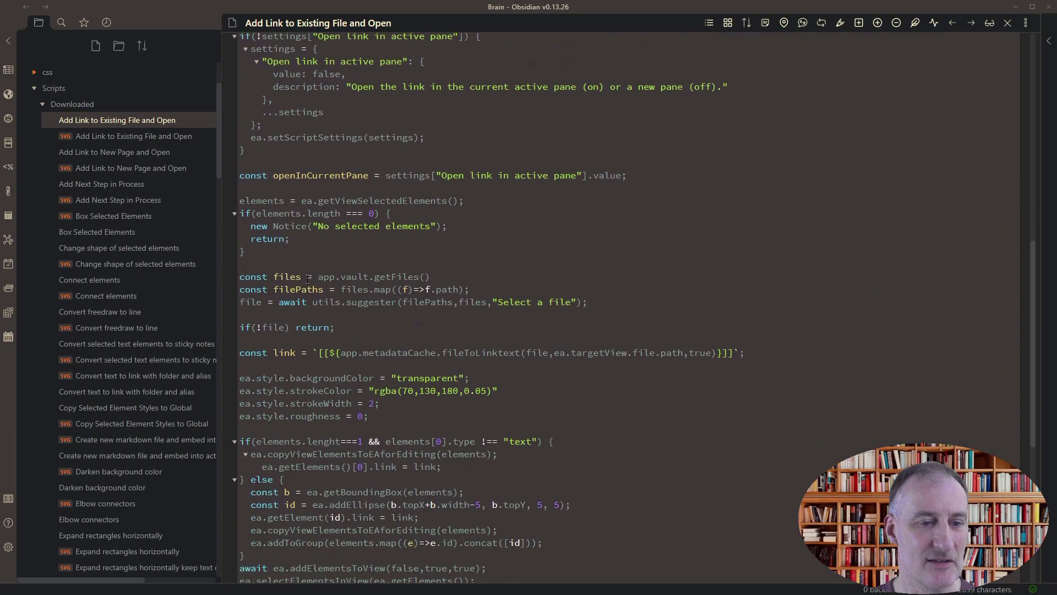
click(146, 138)
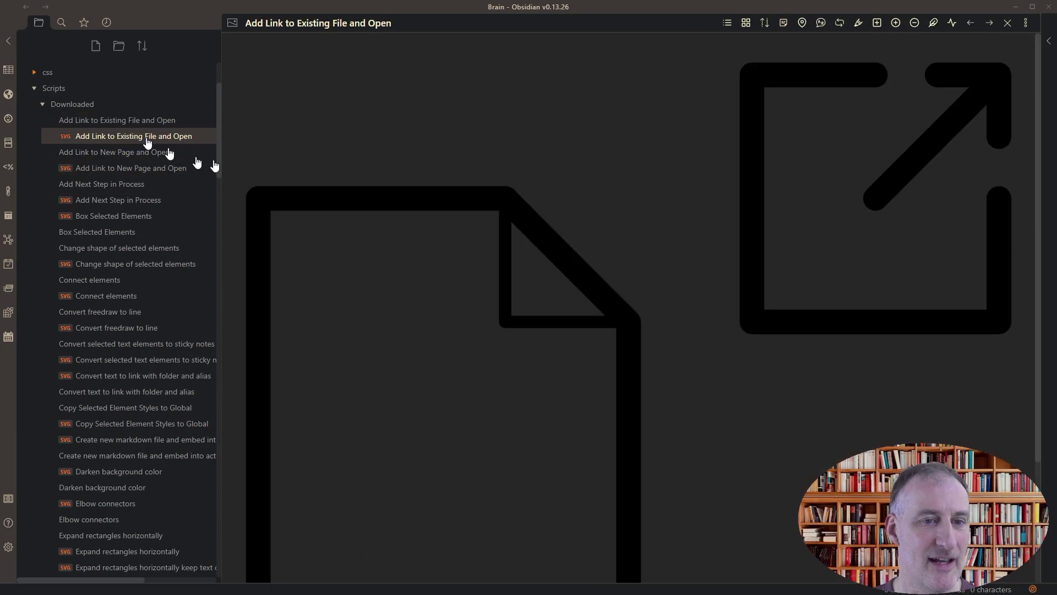
scroll(457, 194, down, 3)
scroll(457, 199, up, 3)
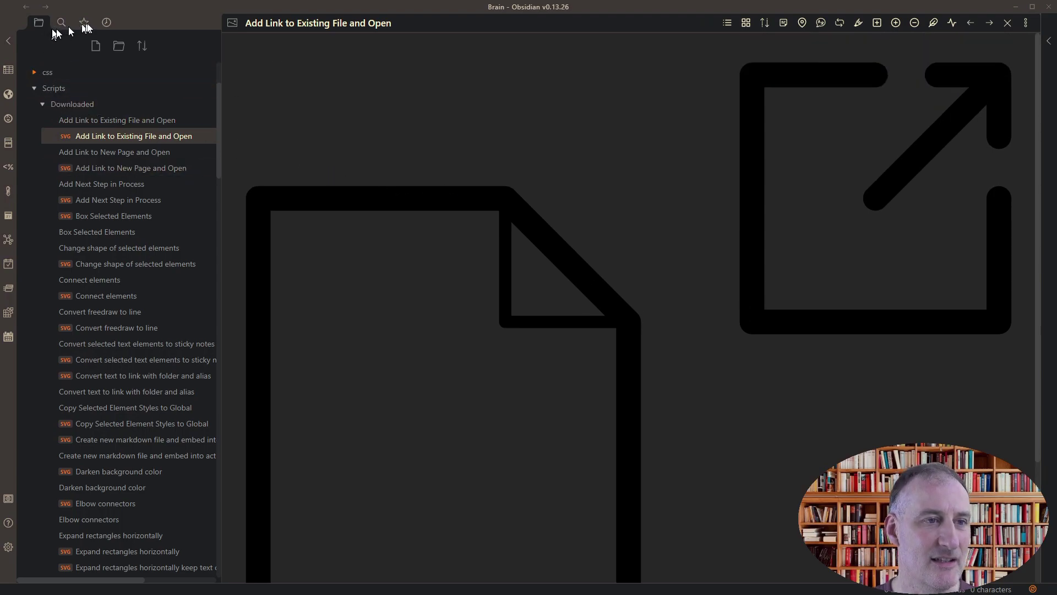
click(106, 23)
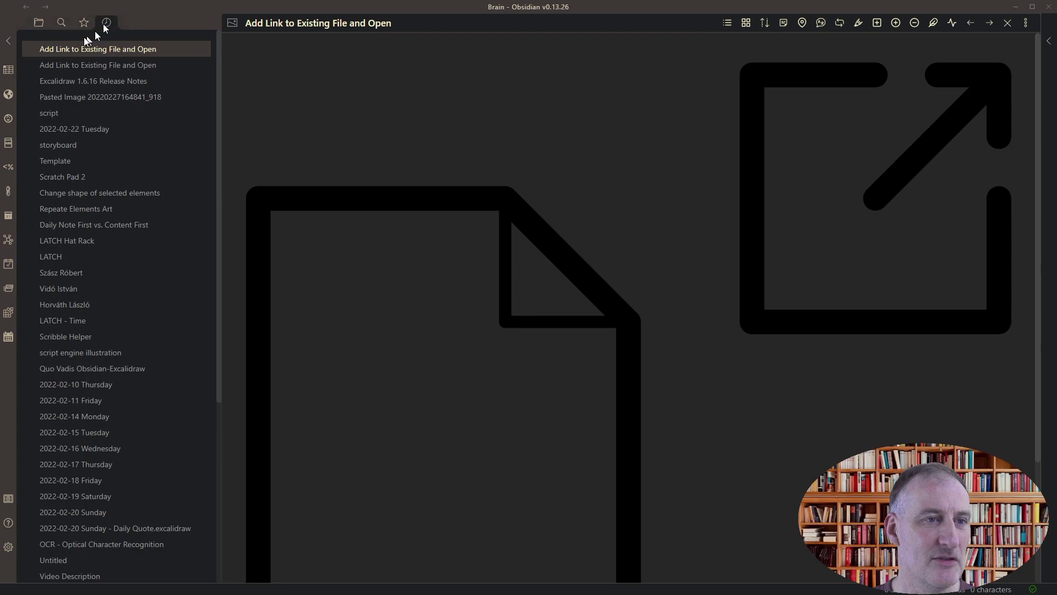
click(121, 83)
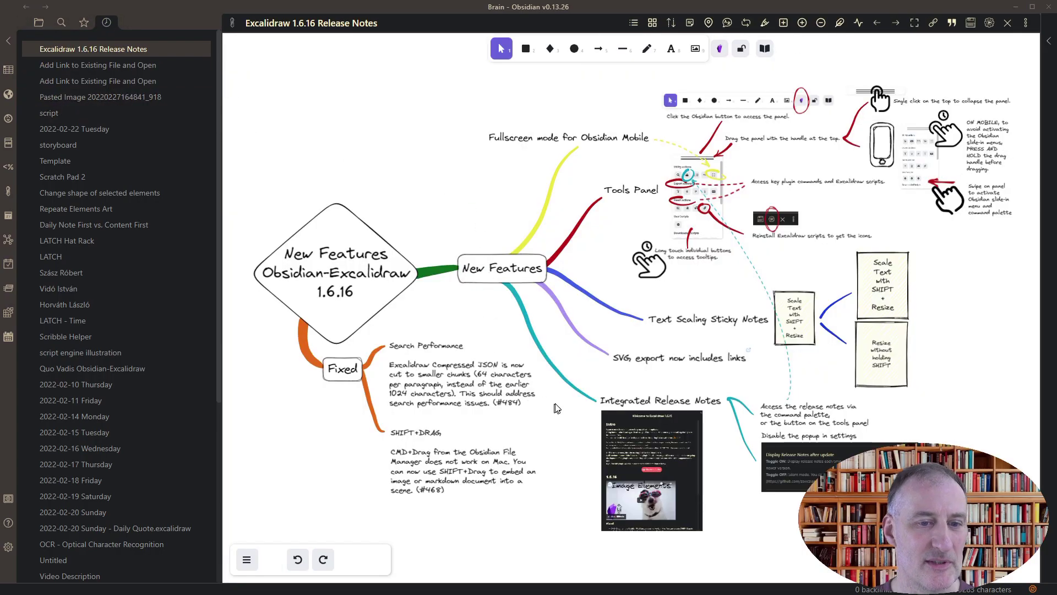
Collapse the recent-files sidebar so only the 1.6.16 Release Notes mind map shows
click(8, 42)
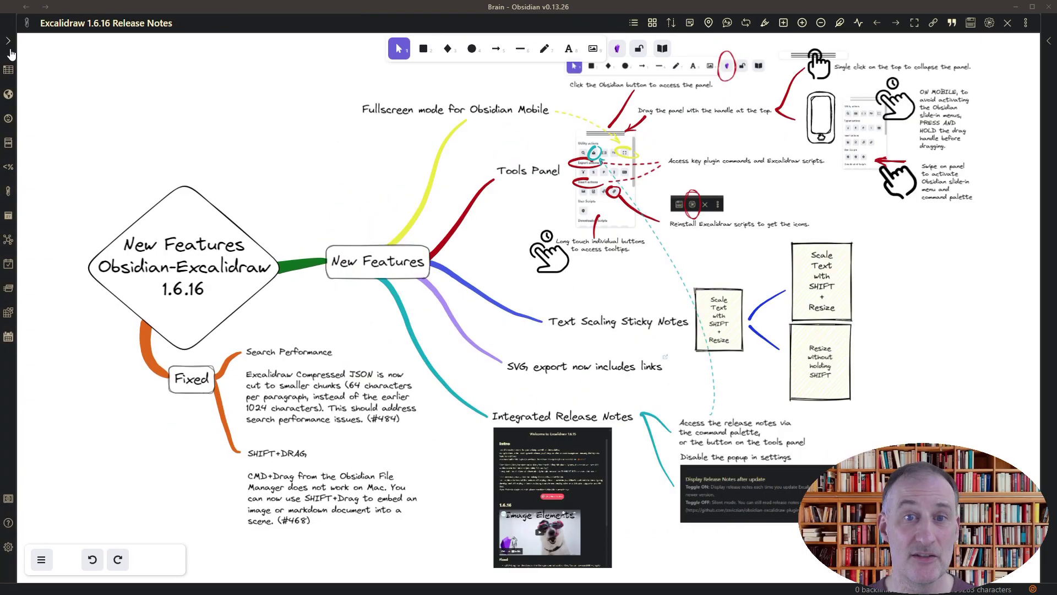